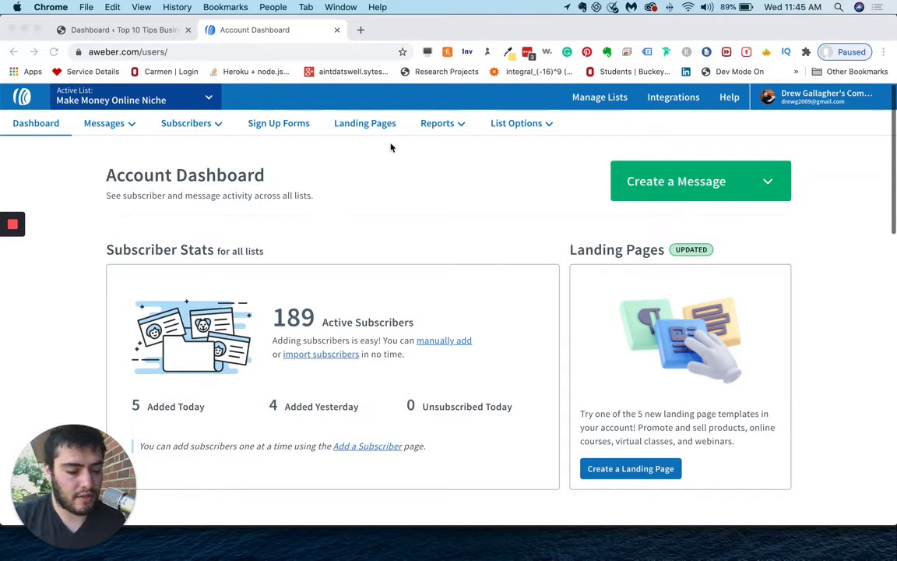
Start creating a new email list and accept the prefilled sender details.
{"action": "left_click", "coordinate": [600, 99]}
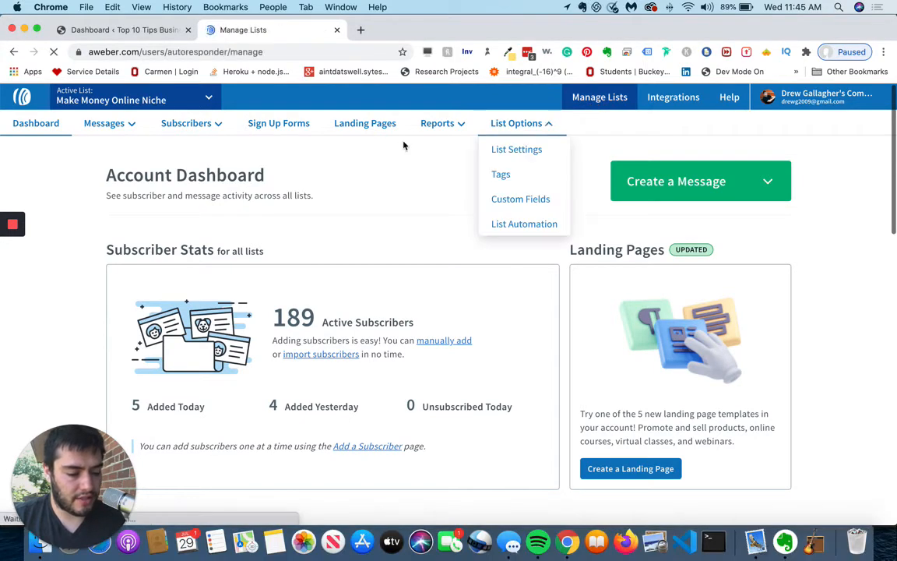
{"action": "left_click", "coordinate": [763, 175]}
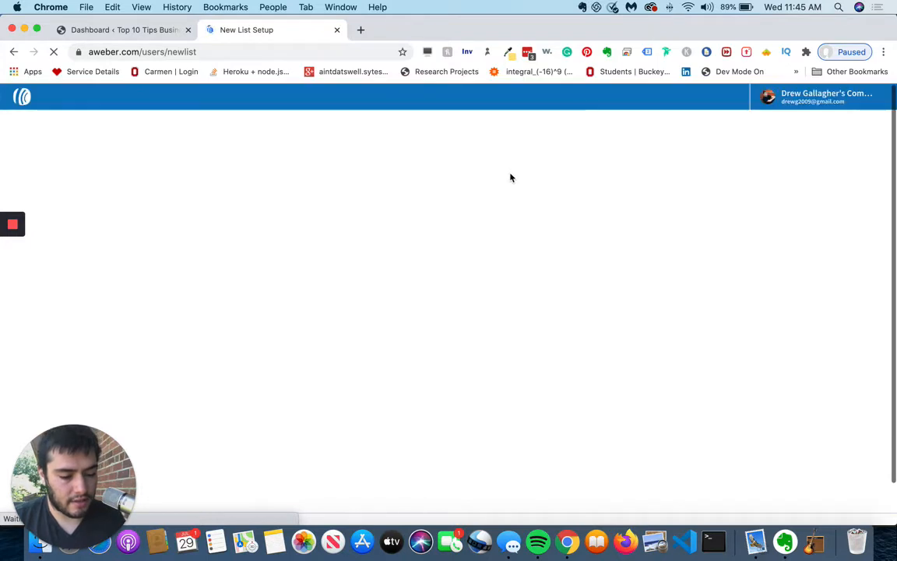
{"action": "scroll", "coordinate": [493, 274], "scroll_direction": "down", "scroll_amount": 5}
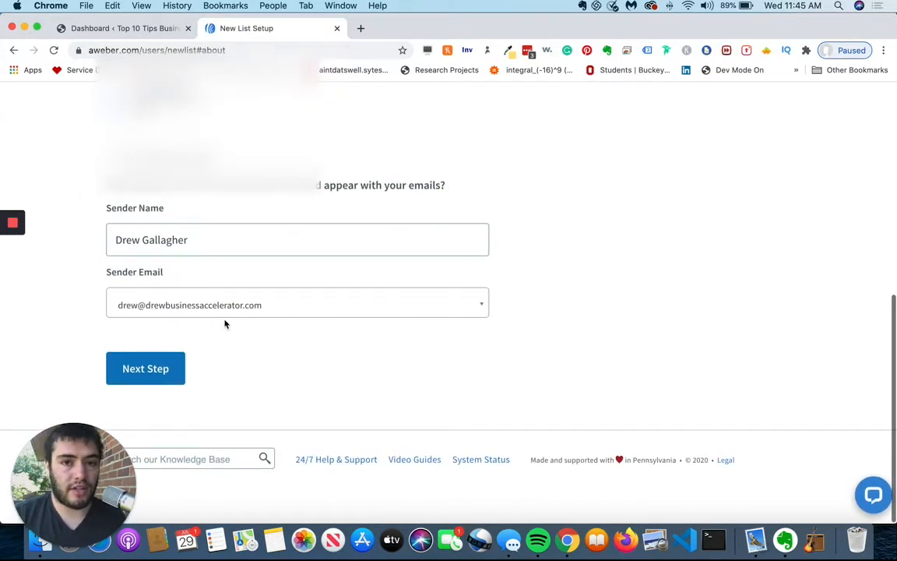
{"action": "left_click", "coordinate": [155, 363]}
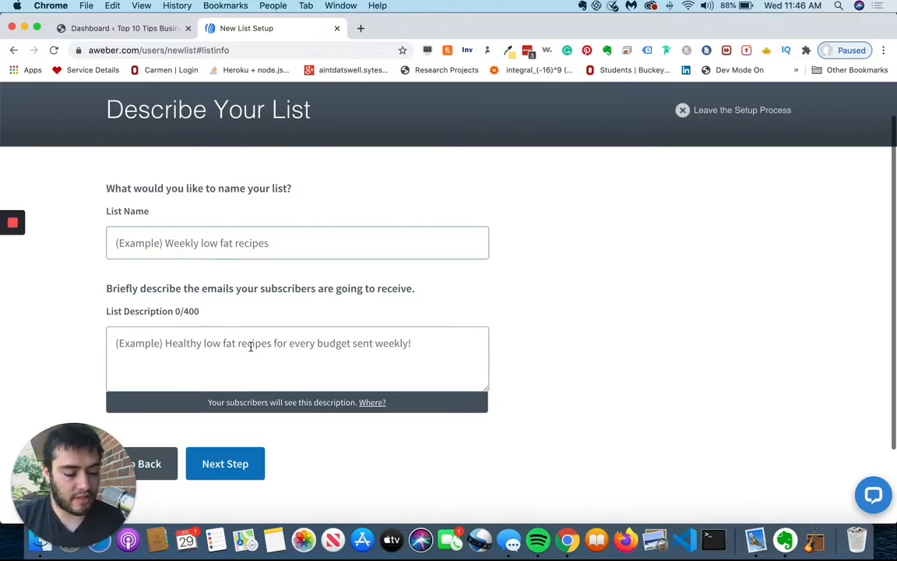
Read where subscribers see the list description, and name the new list "teds woodworking".
{"action": "left_click", "coordinate": [374, 403]}
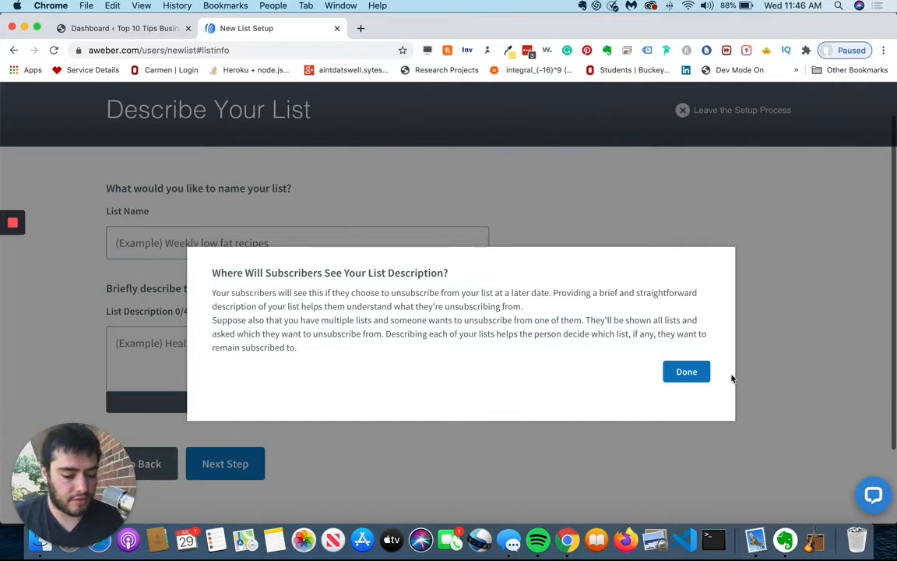
{"action": "left_click", "coordinate": [686, 371]}
{"action": "left_click", "coordinate": [235, 253]}
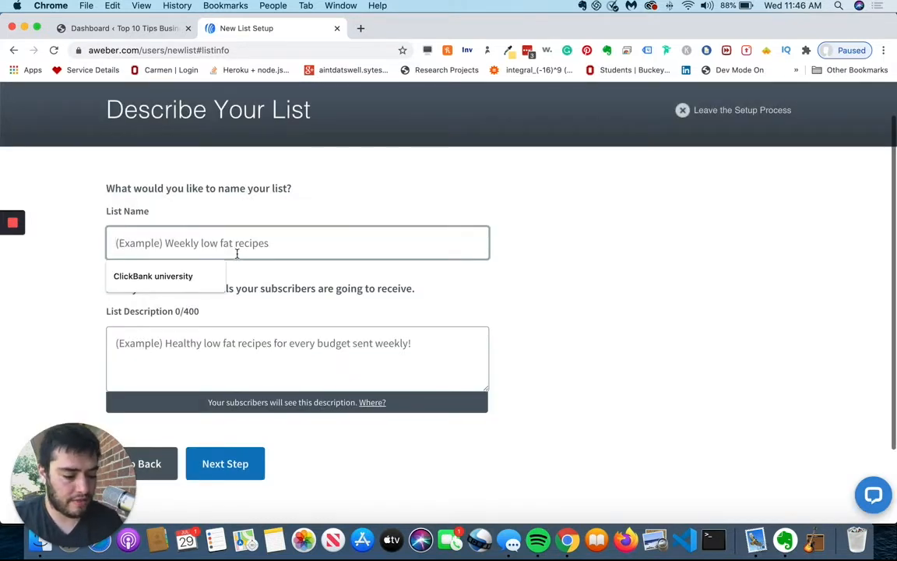
{"action": "type", "text": "te"}
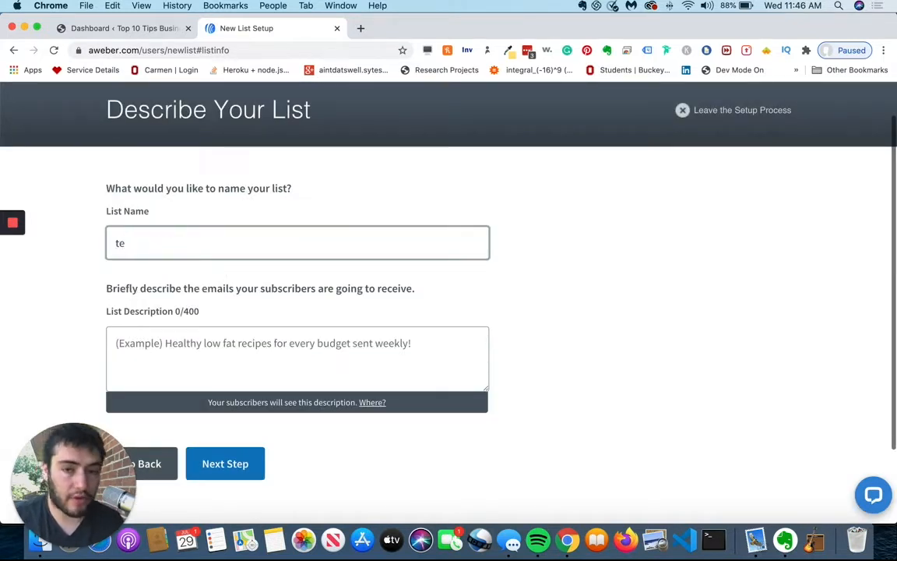
{"action": "type", "text": "ds woo"}
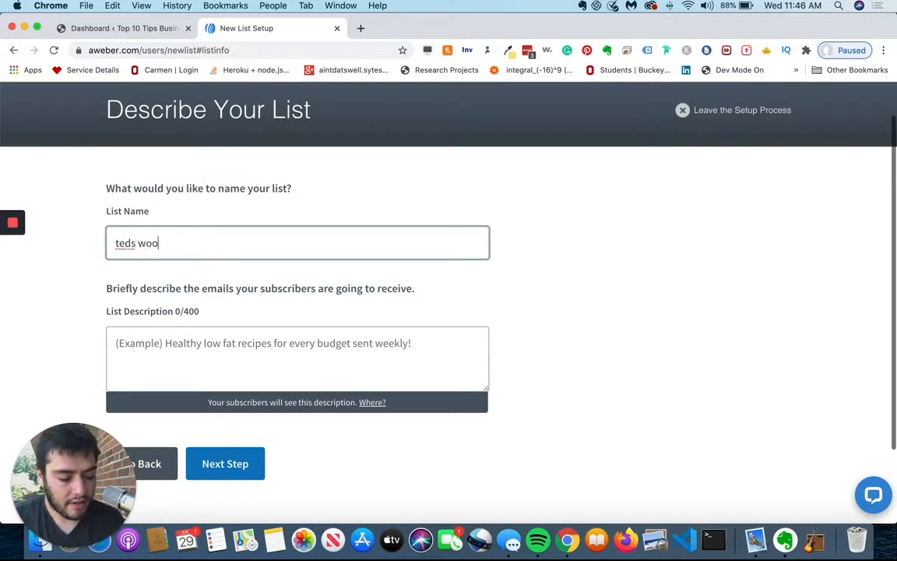
{"action": "type", "text": "dworking"}
Describe the list as "Wooden craft ideas to 4x your productivity" and continue to the confirmation message.
{"action": "left_click", "coordinate": [217, 338]}
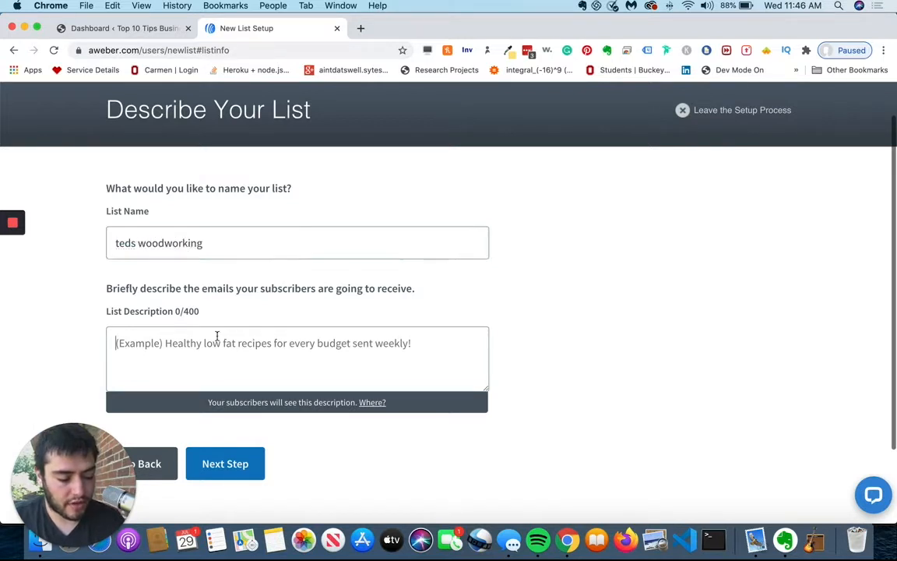
{"action": "type", "text": "woo"}
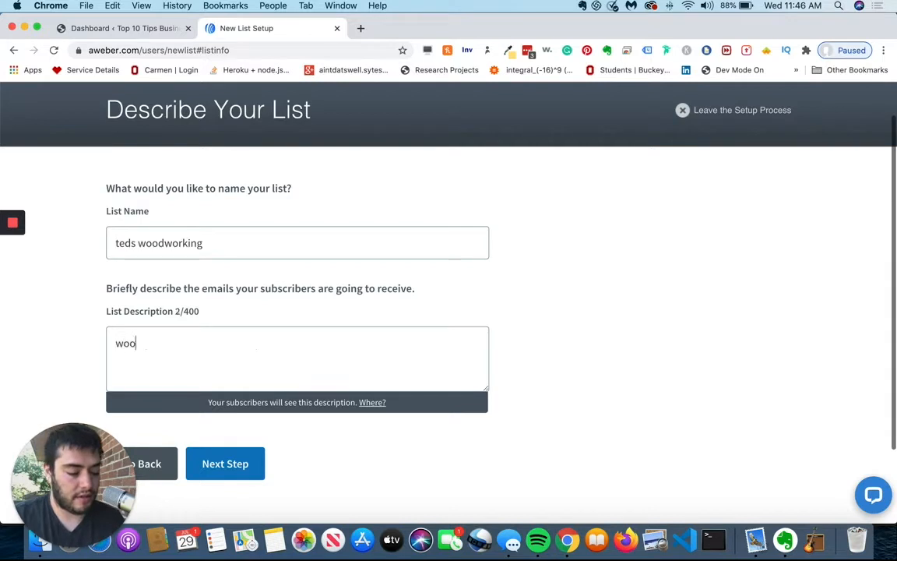
{"action": "type", "text": "den craft"}
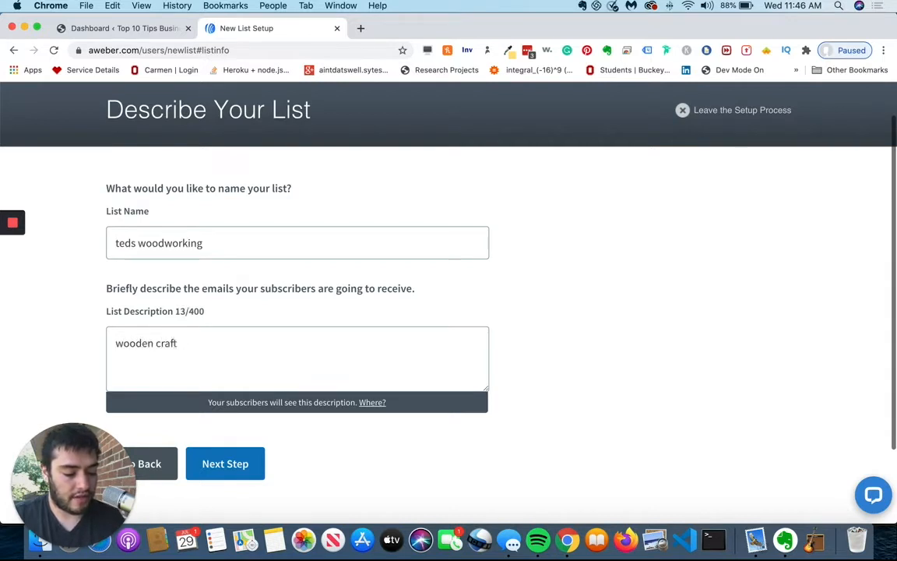
{"action": "type", "text": " ideas to impr"}
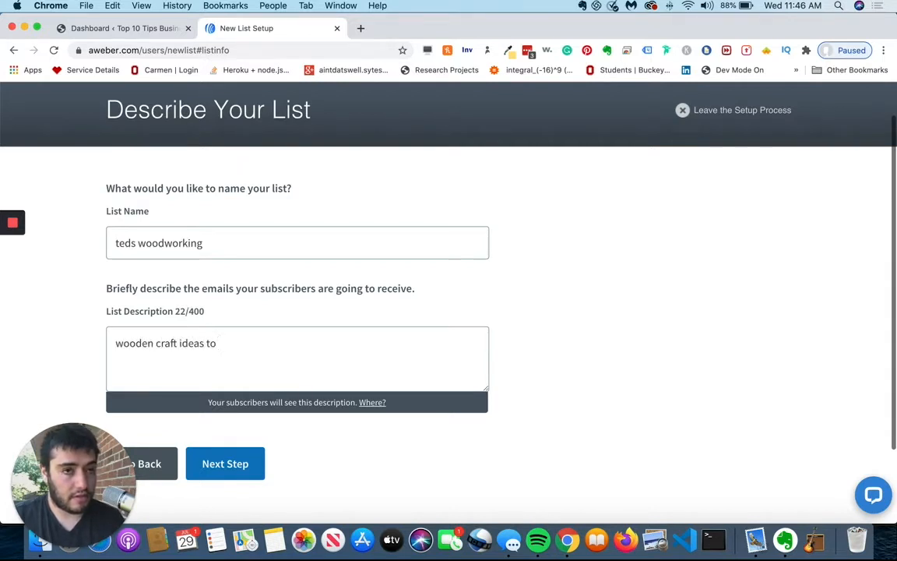
{"action": "key", "text": "BackSpace"}
{"action": "key", "text": "BackSpace"}
{"action": "key", "text": "BackSpace"}
{"action": "key", "text": "BackSpace"}
{"action": "type", "text": "4x "}
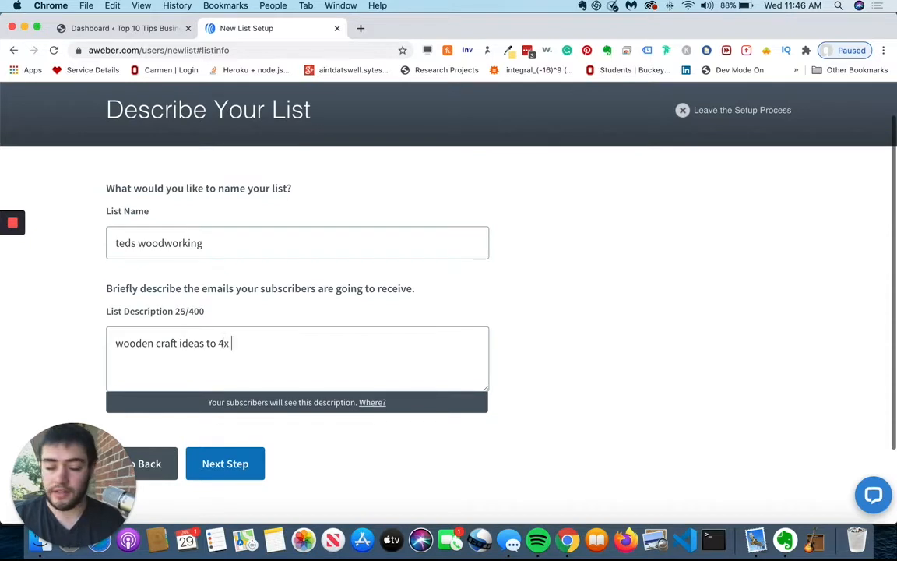
{"action": "type", "text": "your prudicity"}
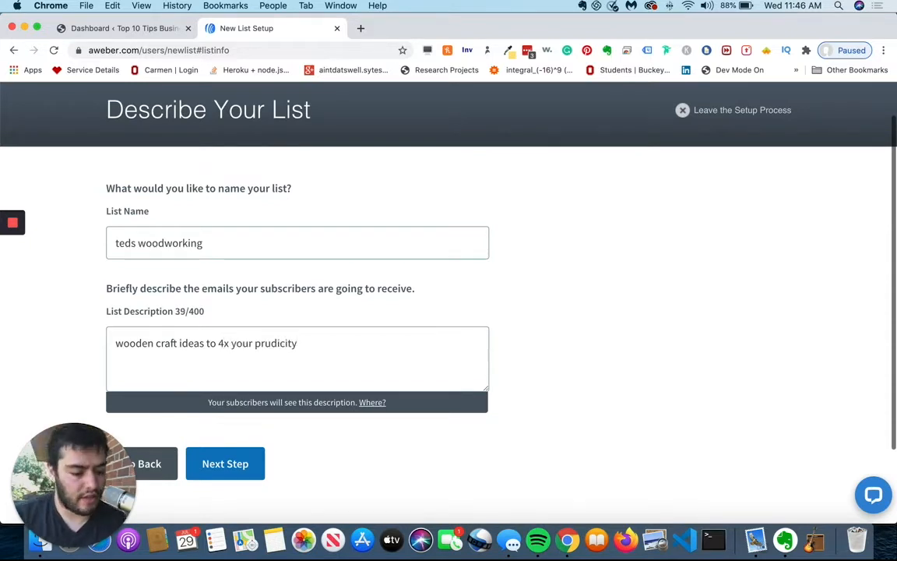
{"action": "key", "text": "BackSpace"}
{"action": "key", "text": "BackSpace"}
{"action": "key", "text": "BackSpace"}
{"action": "key", "text": "BackSpace"}
{"action": "key", "text": "BackSpace"}
{"action": "key", "text": "BackSpace"}
{"action": "key", "text": "BackSpace"}
{"action": "type", "text": "oductivity"}
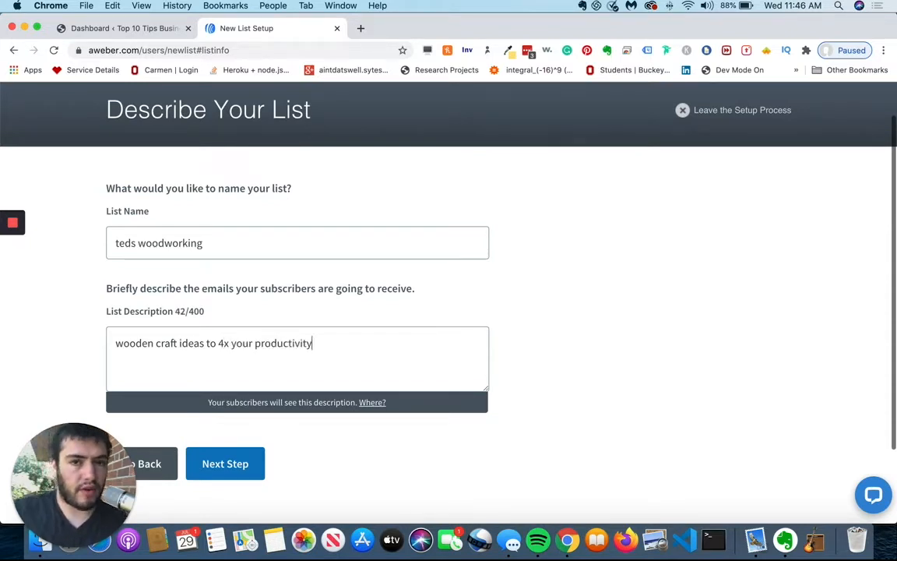
{"action": "left_click", "coordinate": [120, 343]}
{"action": "key", "text": "BackSpace"}
{"action": "type", "text": "W"}
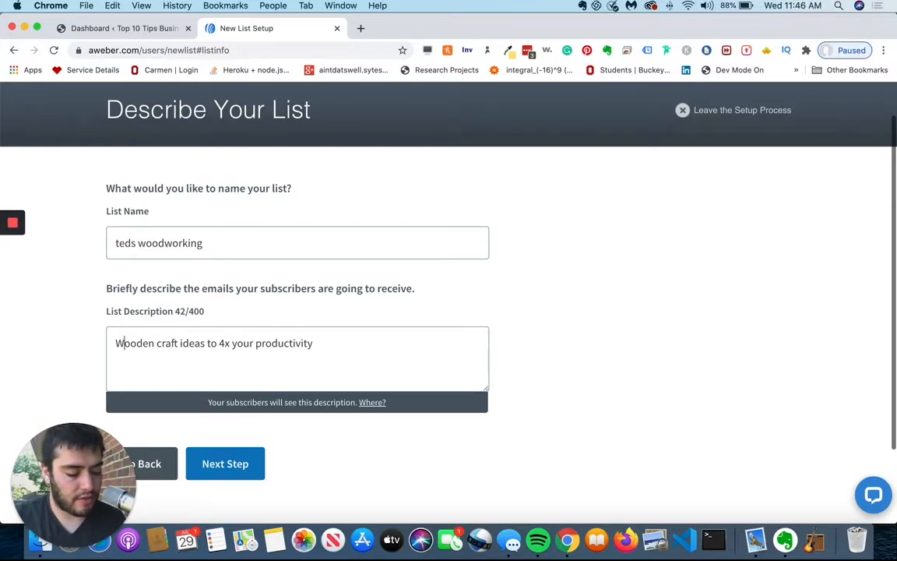
{"action": "left_click", "coordinate": [244, 465]}
Review the confirmation message's language, subject line, preview and approval options.
{"action": "scroll", "coordinate": [318, 405], "scroll_direction": "down", "scroll_amount": 2}
{"action": "scroll", "coordinate": [315, 163], "scroll_direction": "up", "scroll_amount": 1}
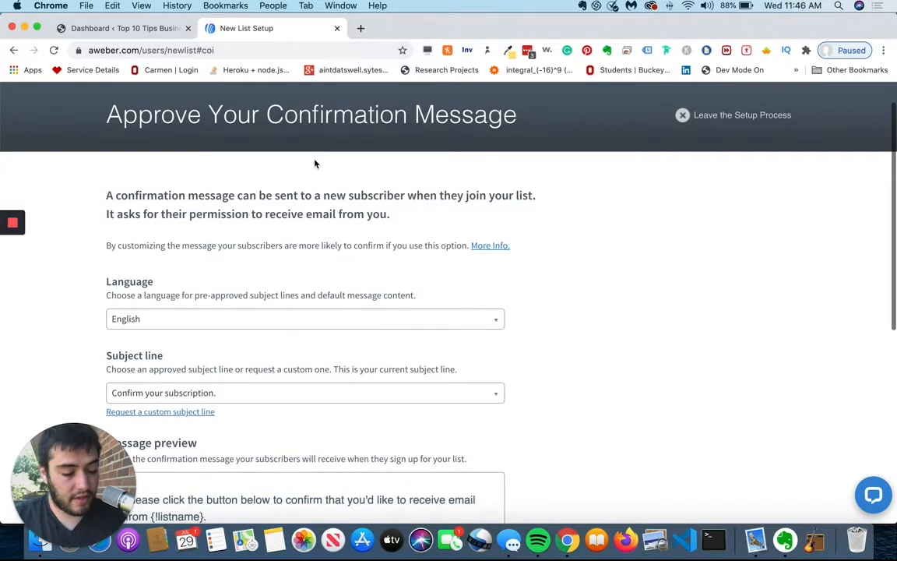
{"action": "scroll", "coordinate": [315, 164], "scroll_direction": "up", "scroll_amount": 1}
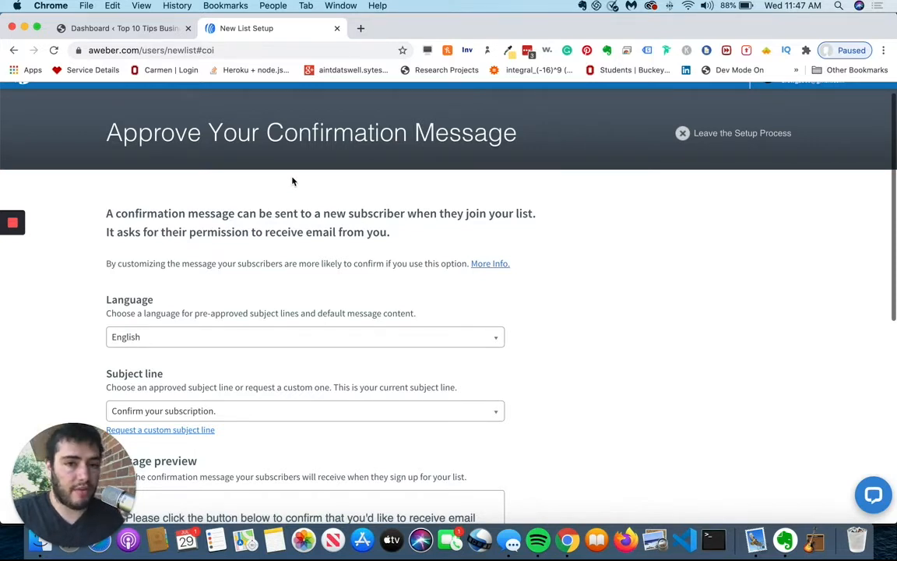
{"action": "scroll", "coordinate": [293, 181], "scroll_direction": "down", "scroll_amount": 5}
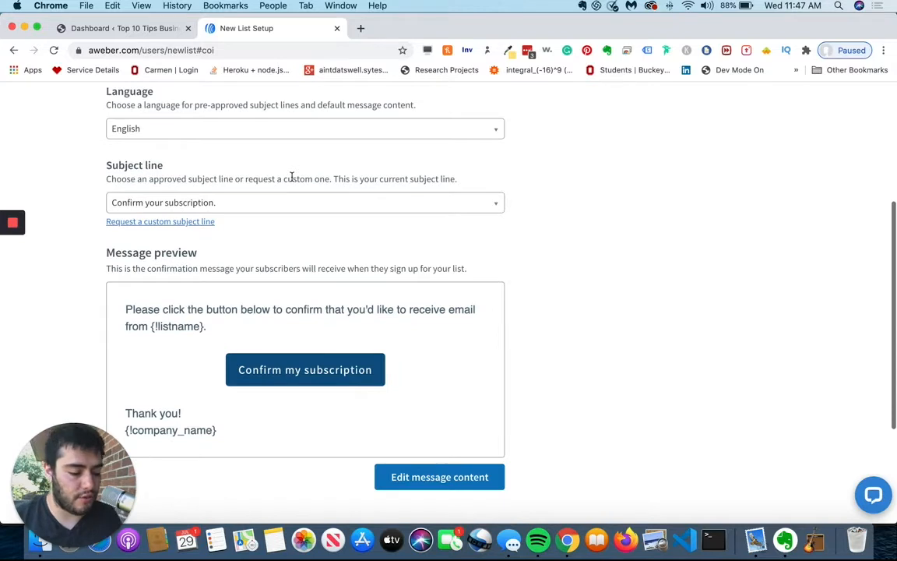
{"action": "scroll", "coordinate": [262, 348], "scroll_direction": "down", "scroll_amount": 2}
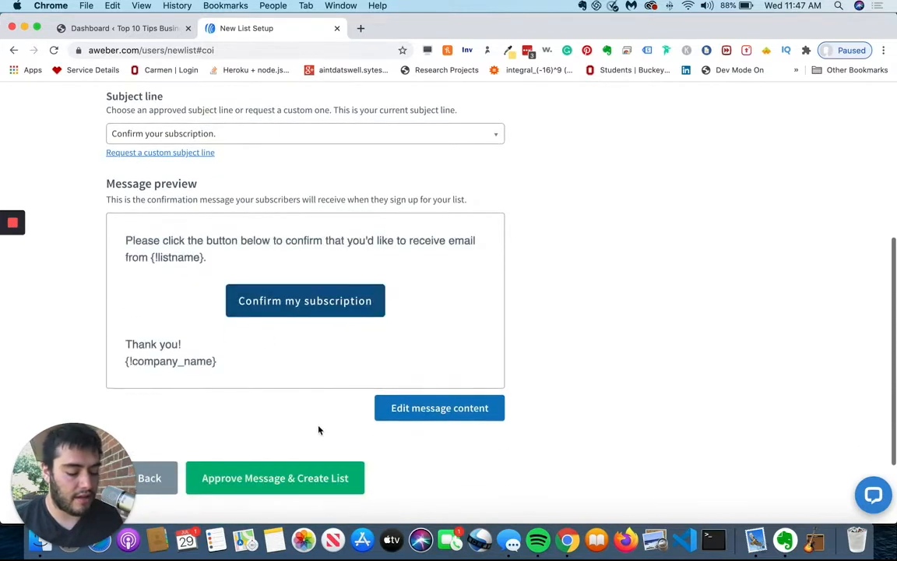
{"action": "scroll", "coordinate": [318, 429], "scroll_direction": "down", "scroll_amount": 1}
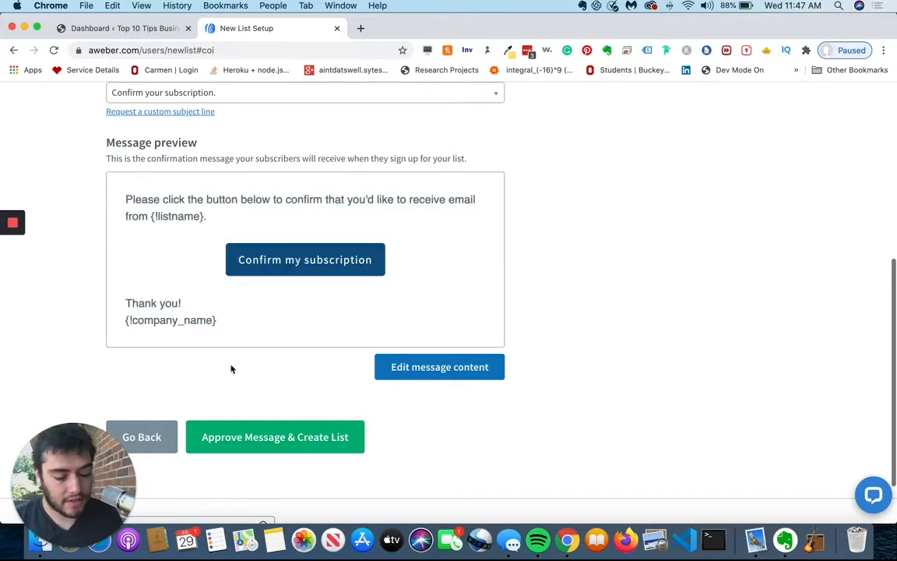
{"action": "scroll", "coordinate": [242, 357], "scroll_direction": "down", "scroll_amount": 1}
{"action": "scroll", "coordinate": [242, 357], "scroll_direction": "down", "scroll_amount": 3}
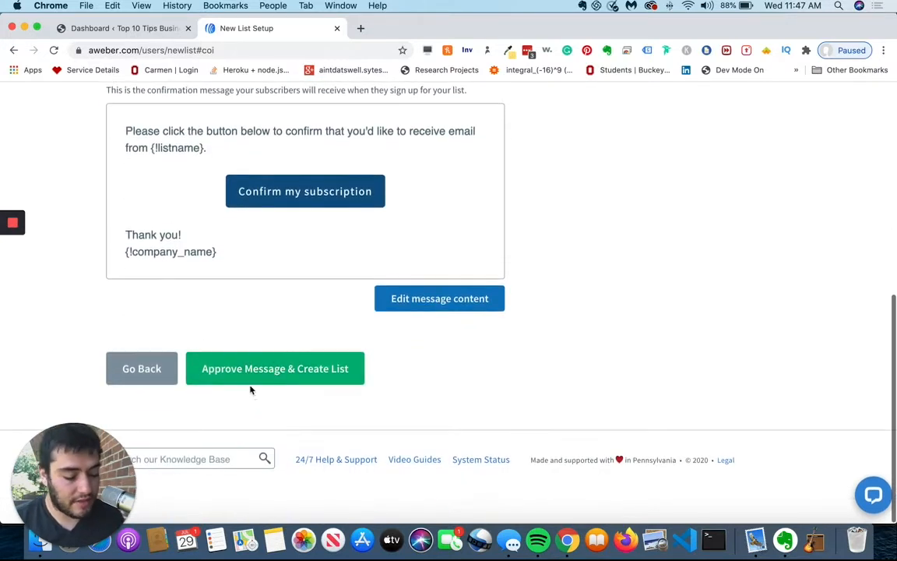
{"action": "scroll", "coordinate": [244, 340], "scroll_direction": "up", "scroll_amount": 6}
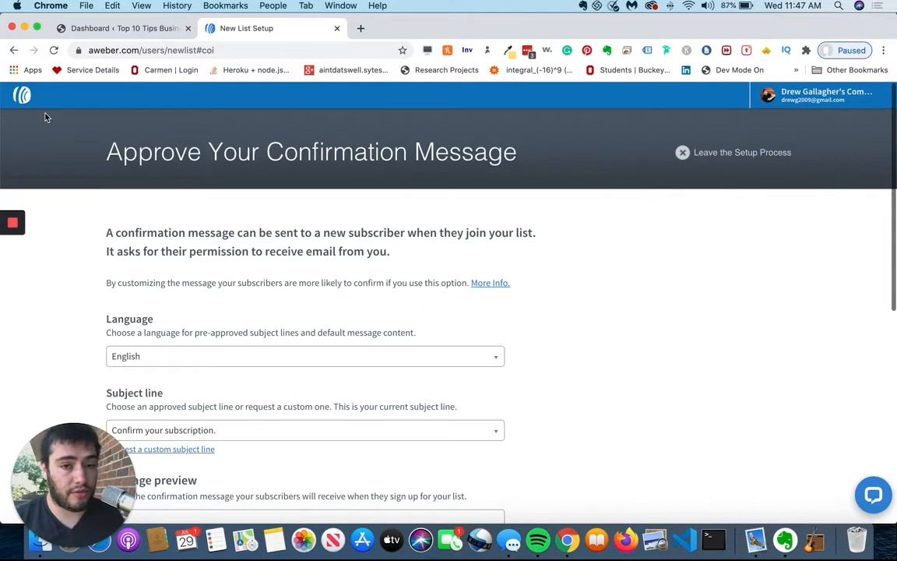
Leave the list setup without approving the message, and look over the account's existing lists.
{"action": "left_click", "coordinate": [25, 94]}
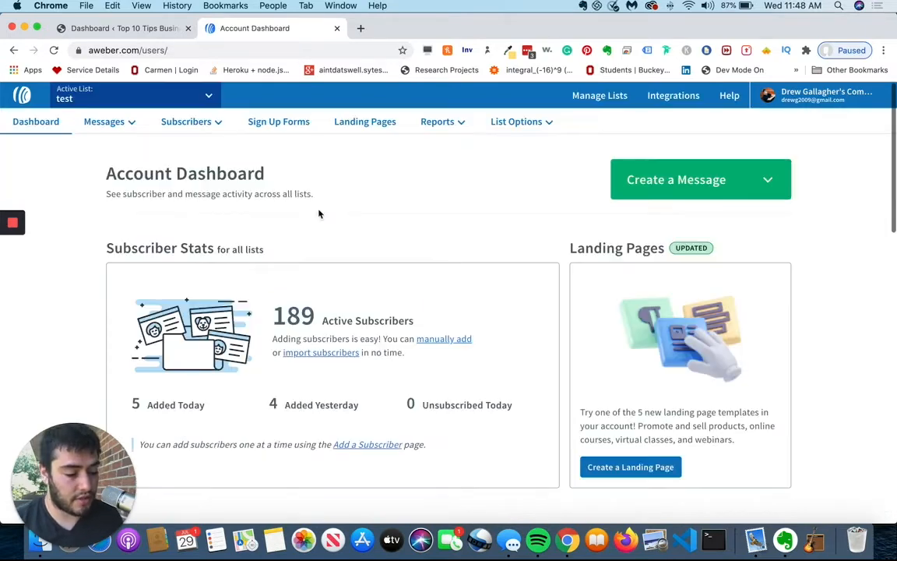
{"action": "left_click", "coordinate": [204, 94]}
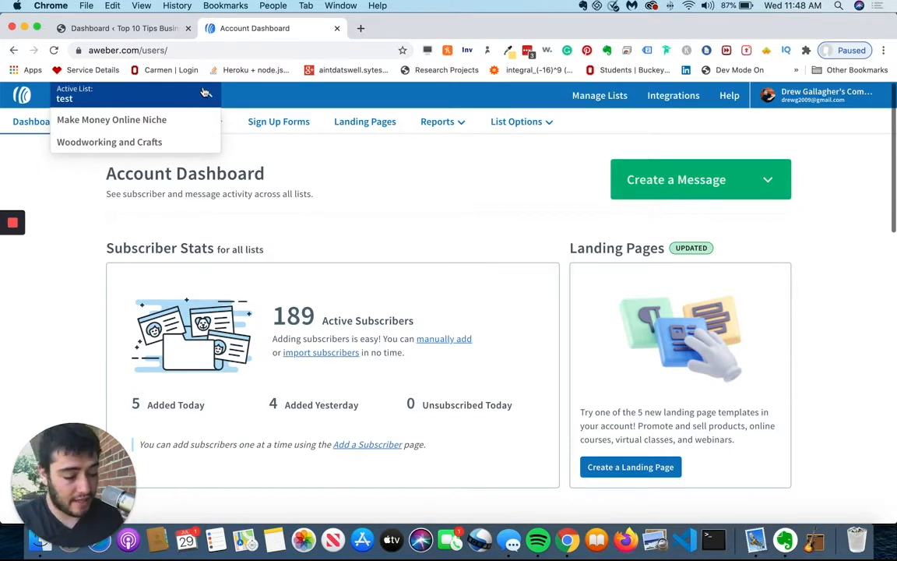
{"action": "left_click", "coordinate": [386, 178]}
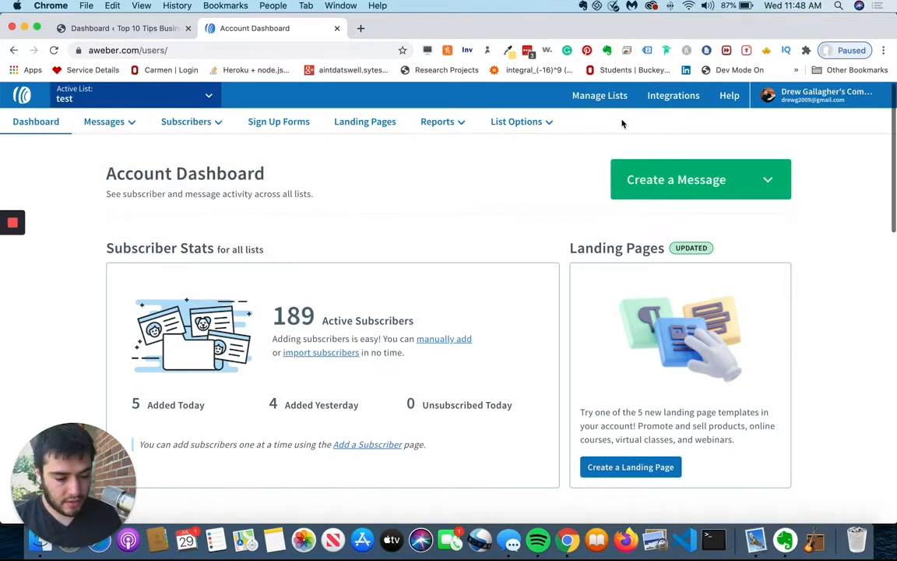
{"action": "left_click", "coordinate": [601, 96]}
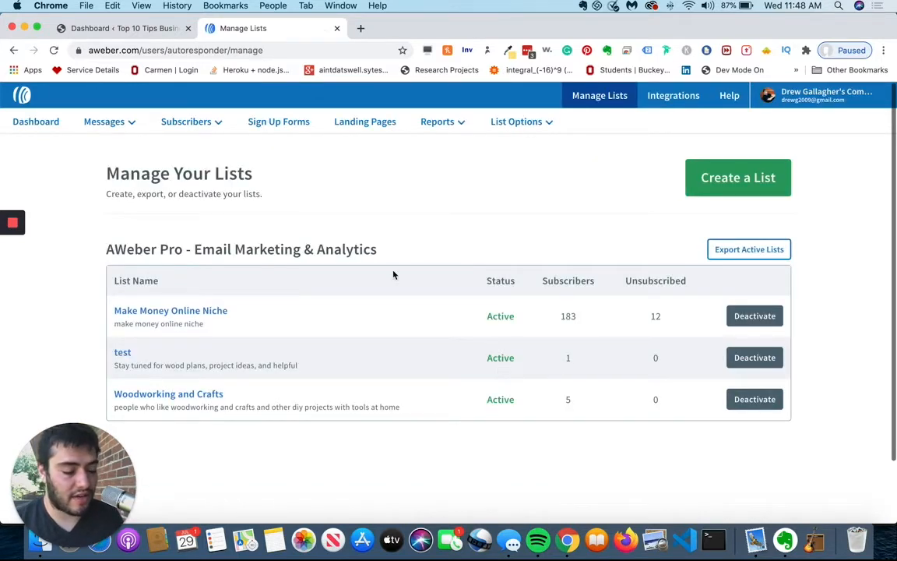
Open the test list's Welcome campaign and inspect its new-subscriber trigger and "Welcome to the family!" message.
{"action": "left_click", "coordinate": [131, 126]}
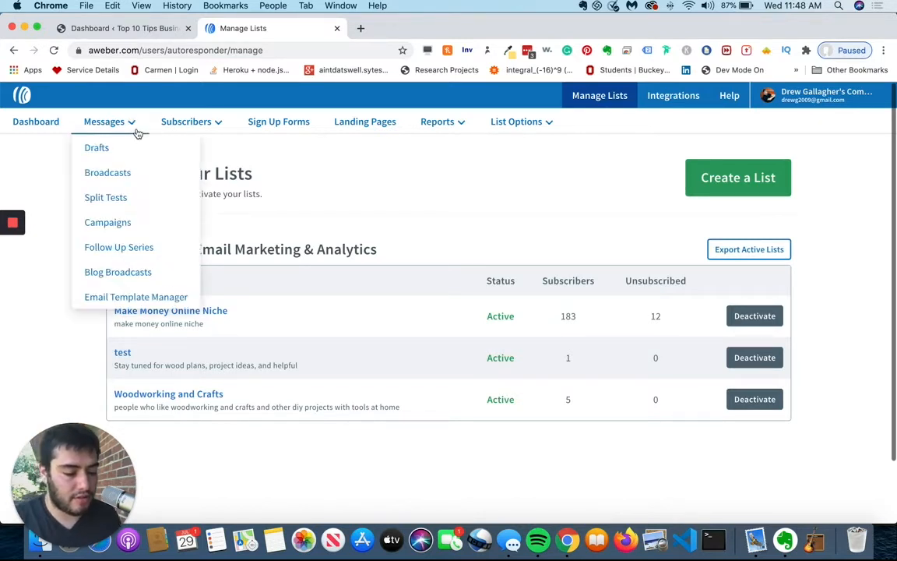
{"action": "left_click", "coordinate": [118, 222]}
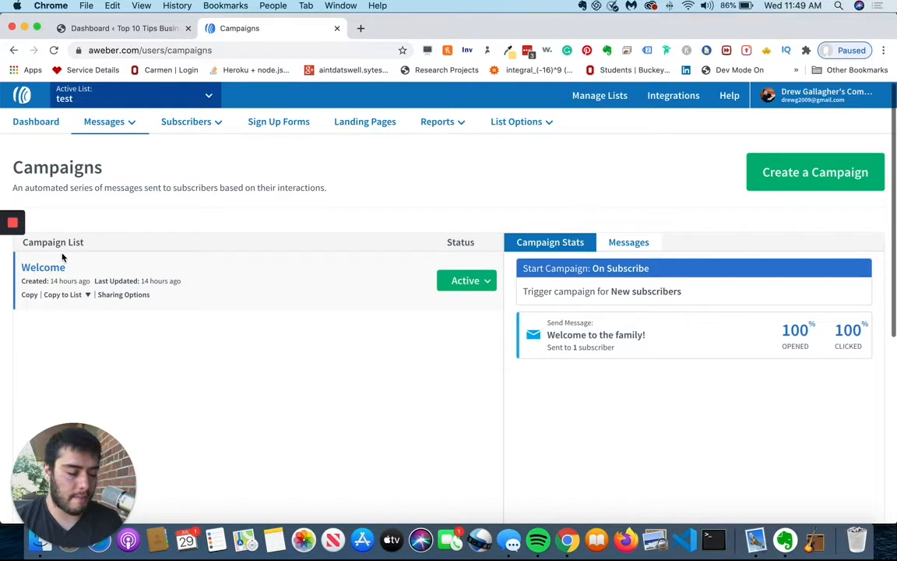
{"action": "left_click", "coordinate": [46, 268]}
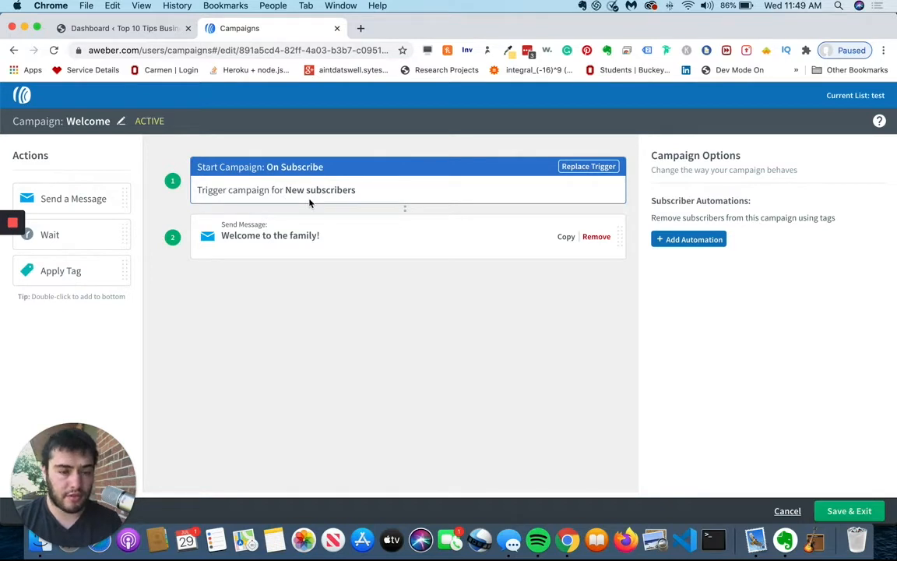
{"action": "left_click", "coordinate": [404, 190]}
{"action": "left_click", "coordinate": [393, 226]}
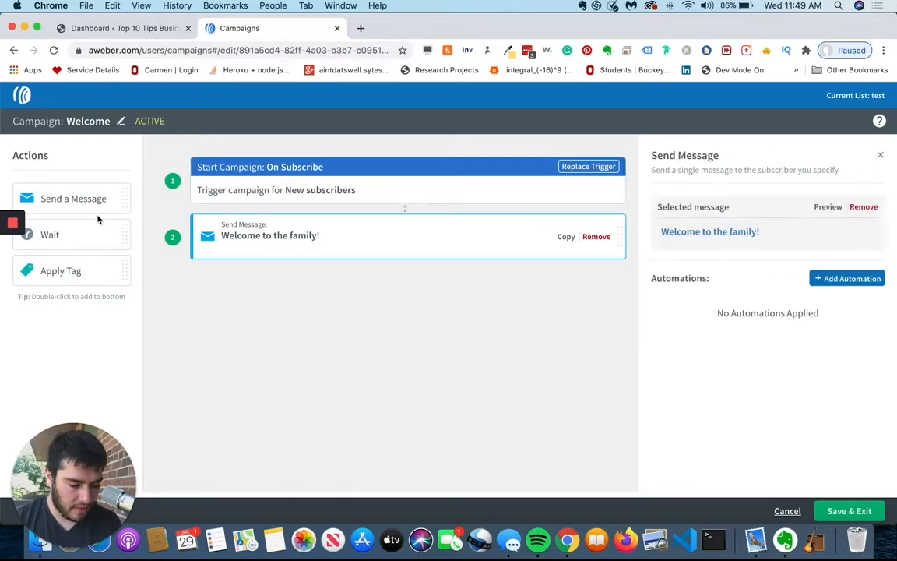
Add a Send a Message action below the welcome message in the campaign, and remove it again.
{"action": "left_click_drag", "start_coordinate": [73, 200], "coordinate": [305, 330]}
{"action": "left_click", "coordinate": [595, 287]}
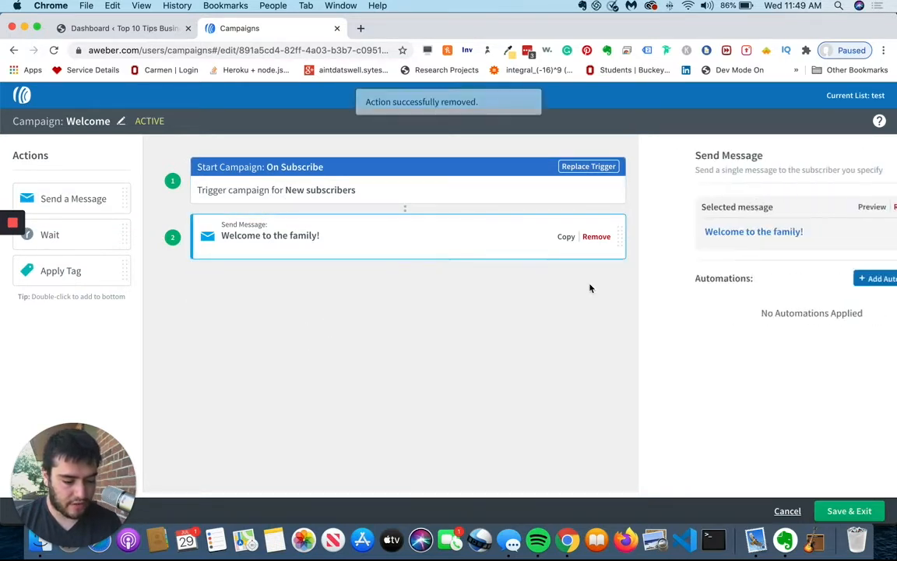
Return to the campaigns overview and create a blank campaign named "test campaign".
{"action": "left_click", "coordinate": [14, 50]}
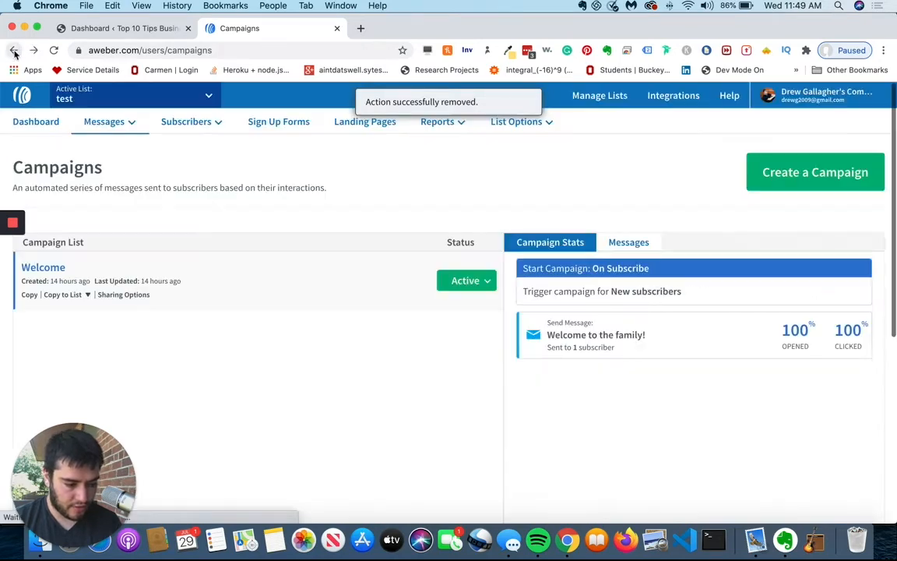
{"action": "left_click", "coordinate": [874, 172]}
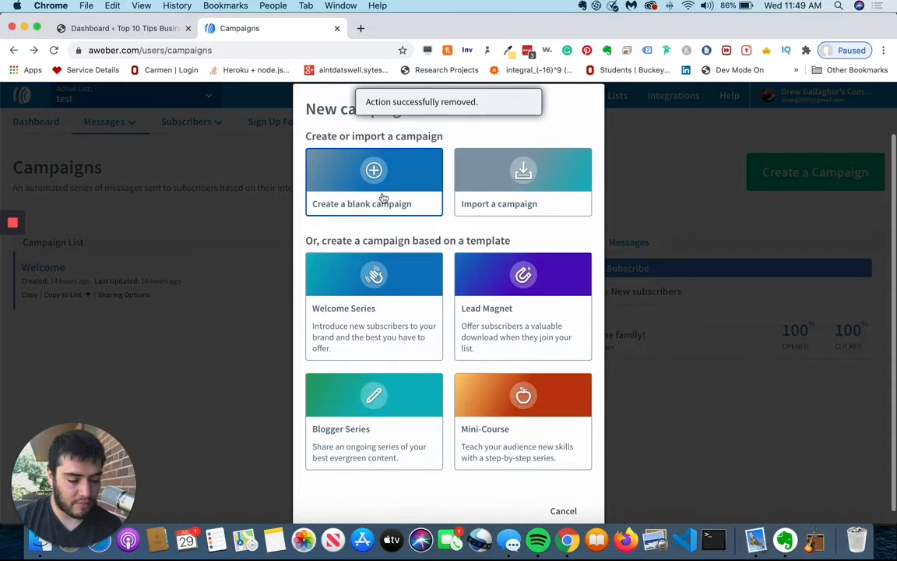
{"action": "left_click", "coordinate": [382, 198]}
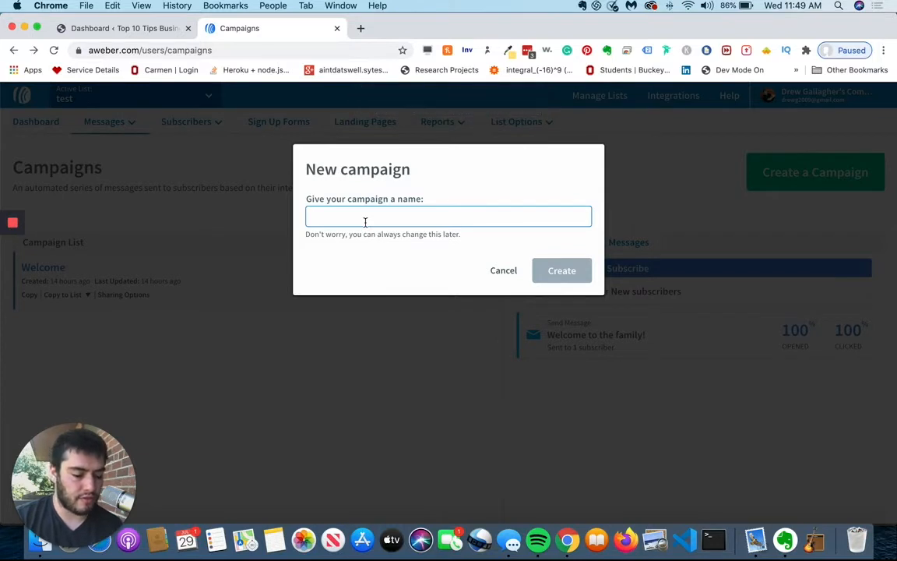
{"action": "type", "text": "test campaign"}
{"action": "left_click", "coordinate": [536, 274]}
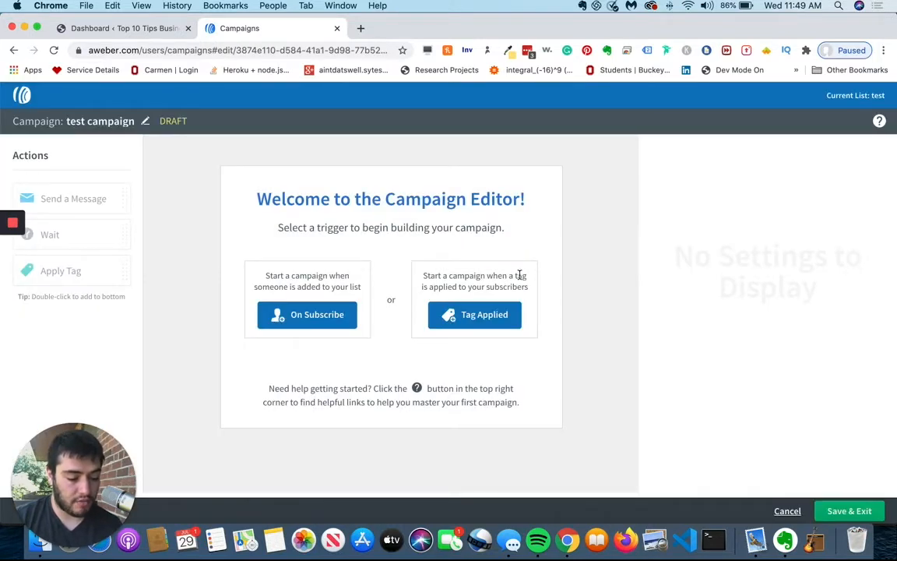
Try an On Subscribe trigger with a Send a Message action in the test campaign, and leave the editor without saving.
{"action": "left_click", "coordinate": [307, 315]}
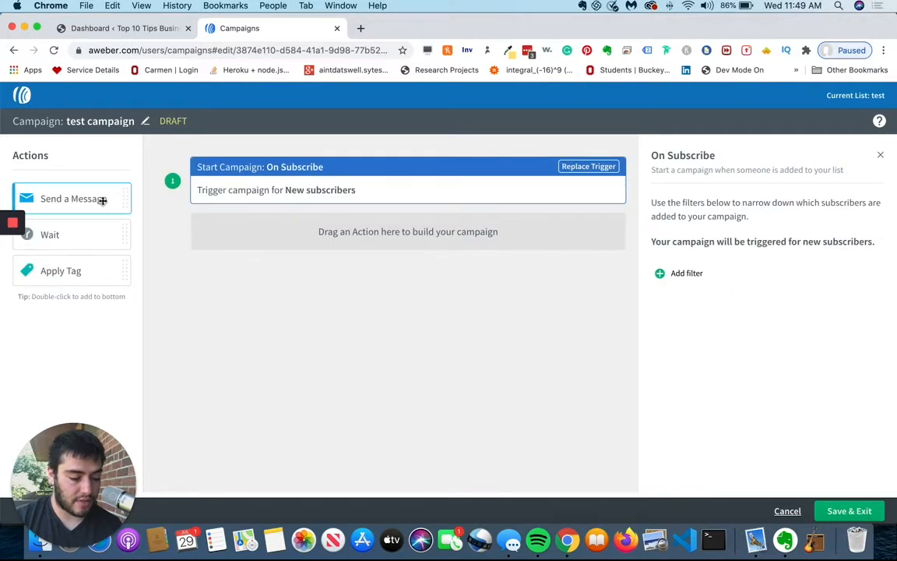
{"action": "left_click_drag", "start_coordinate": [102, 200], "coordinate": [343, 234]}
{"action": "left_click", "coordinate": [725, 242]}
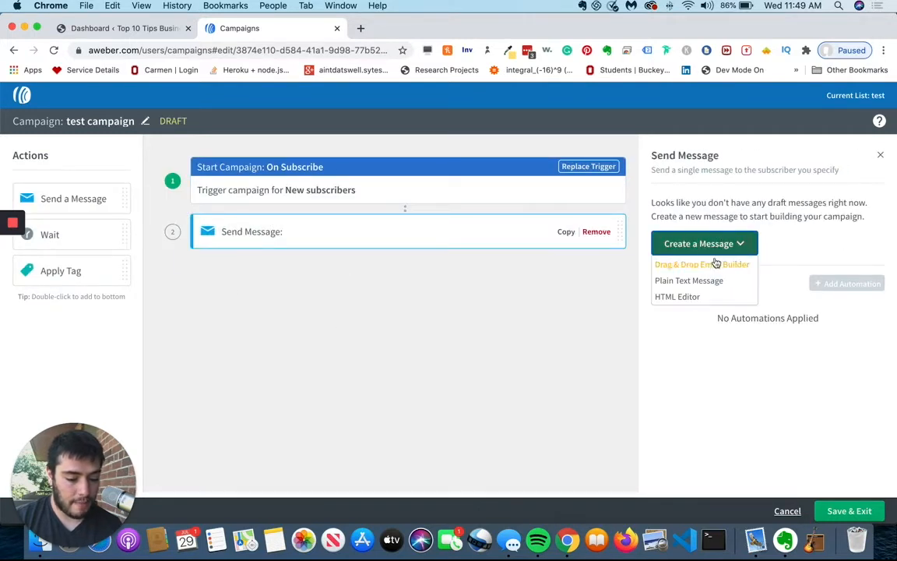
{"action": "left_click", "coordinate": [144, 155]}
{"action": "left_click", "coordinate": [14, 51]}
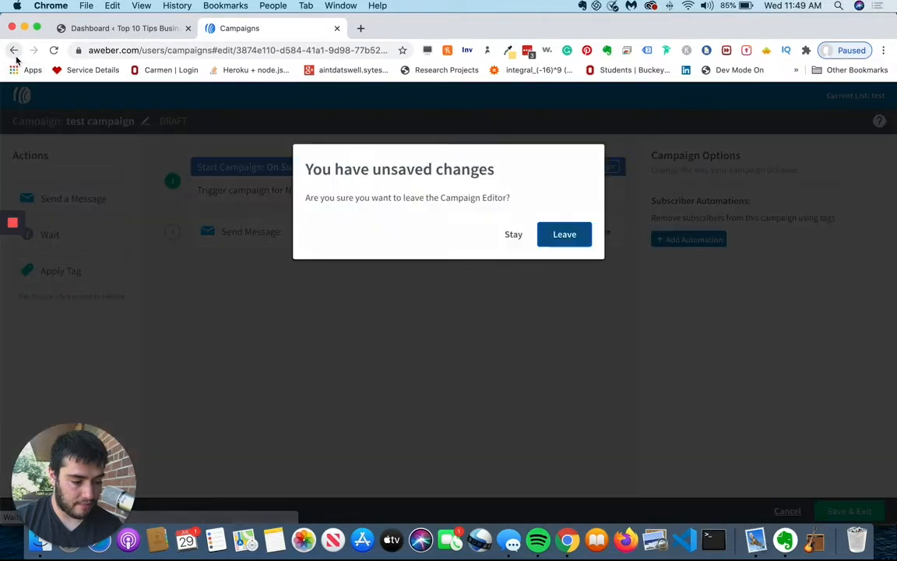
{"action": "left_click", "coordinate": [558, 241]}
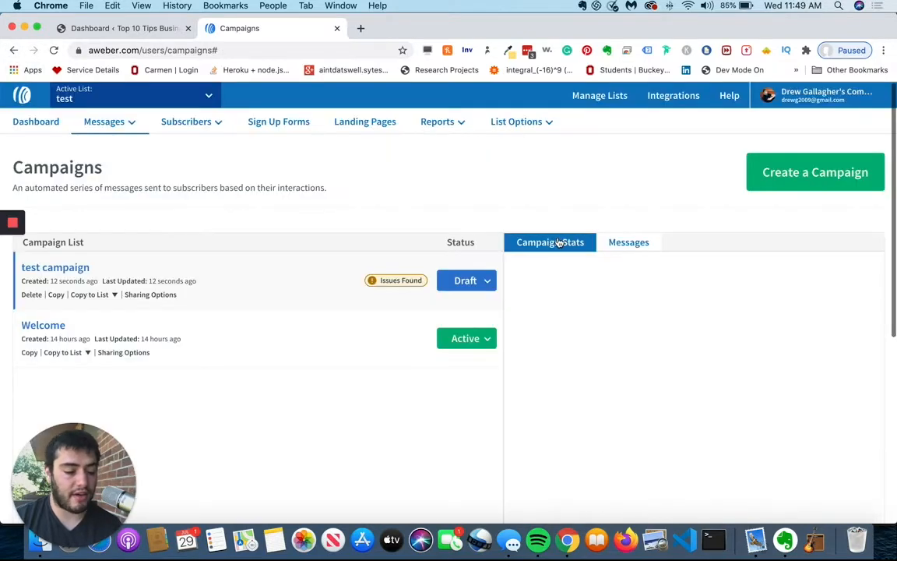
Open the Welcome campaign's "Welcome to the family!" message for editing and examine the first-name placeholder in its greeting.
{"action": "left_click", "coordinate": [55, 327]}
{"action": "left_click", "coordinate": [377, 239]}
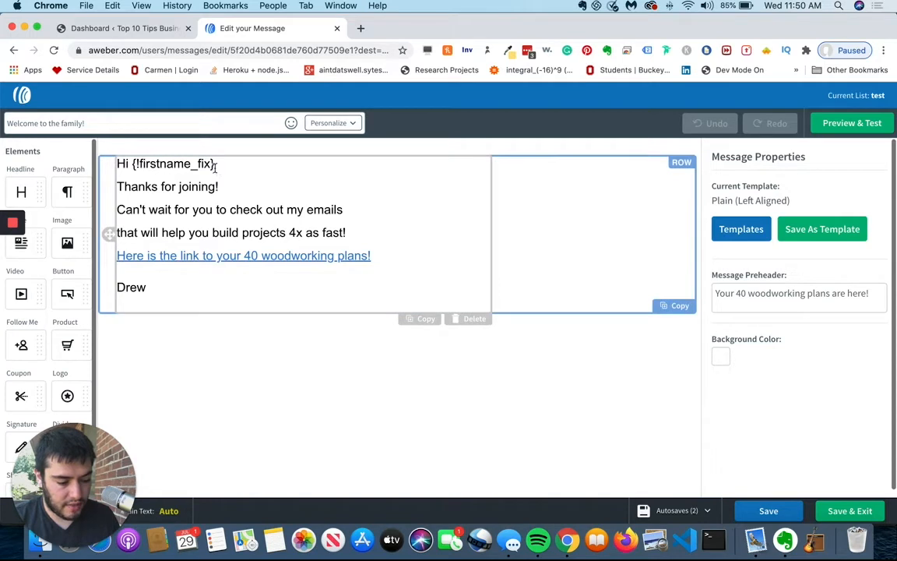
{"action": "left_click_drag", "start_coordinate": [215, 165], "coordinate": [134, 163]}
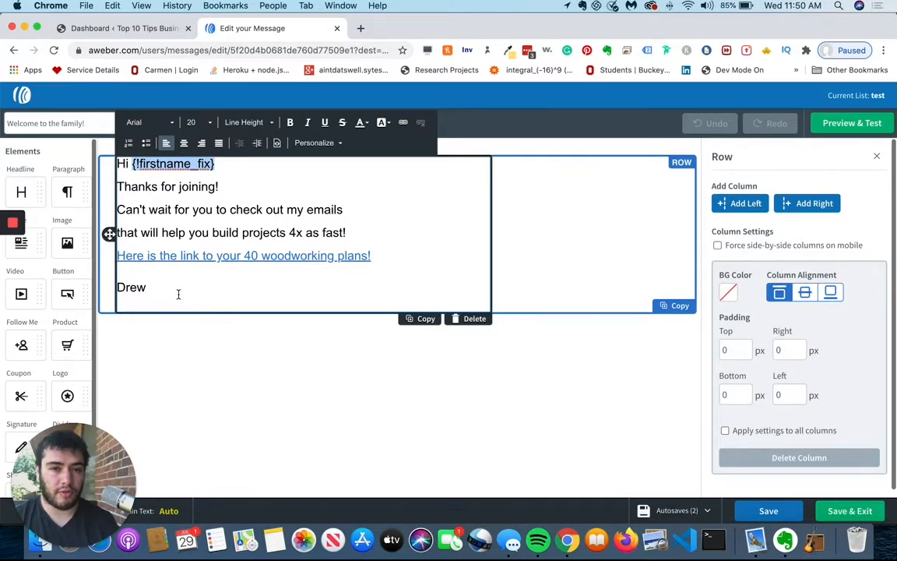
{"action": "left_click", "coordinate": [200, 382]}
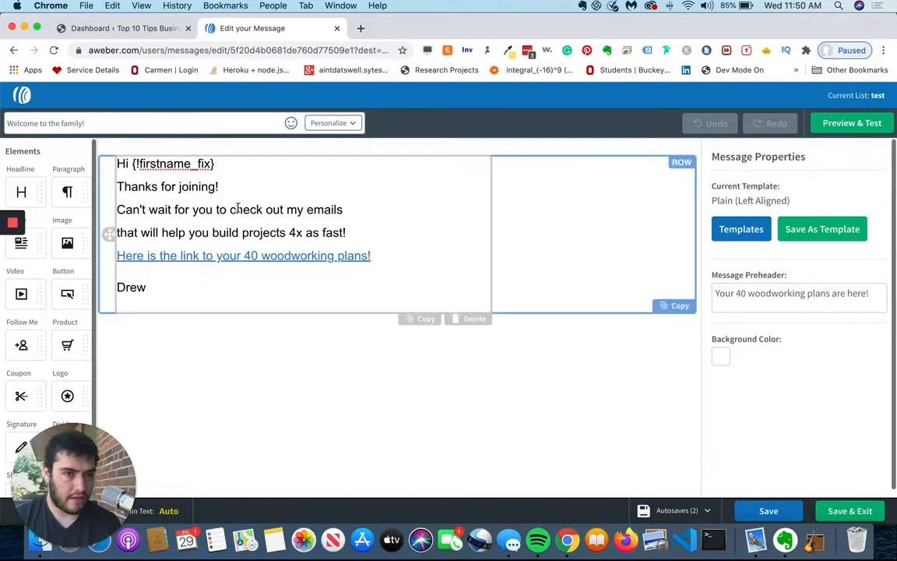
Append "Hey I got 40 plans for ya!" to the message's subject line and insert the subscriber's First Name placeholder before it.
{"action": "left_click", "coordinate": [131, 119]}
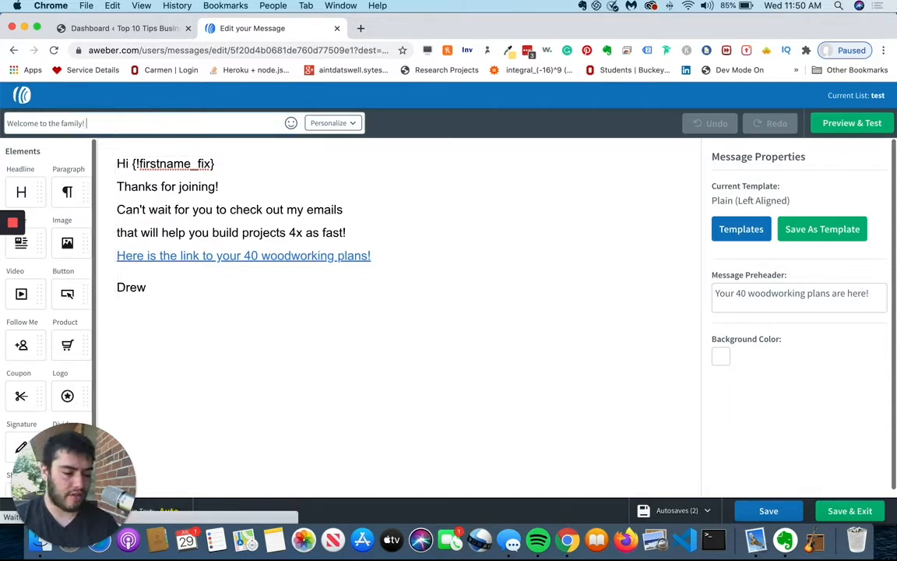
{"action": "type", "text": "the family! Hey I got 40 plans for ya!"}
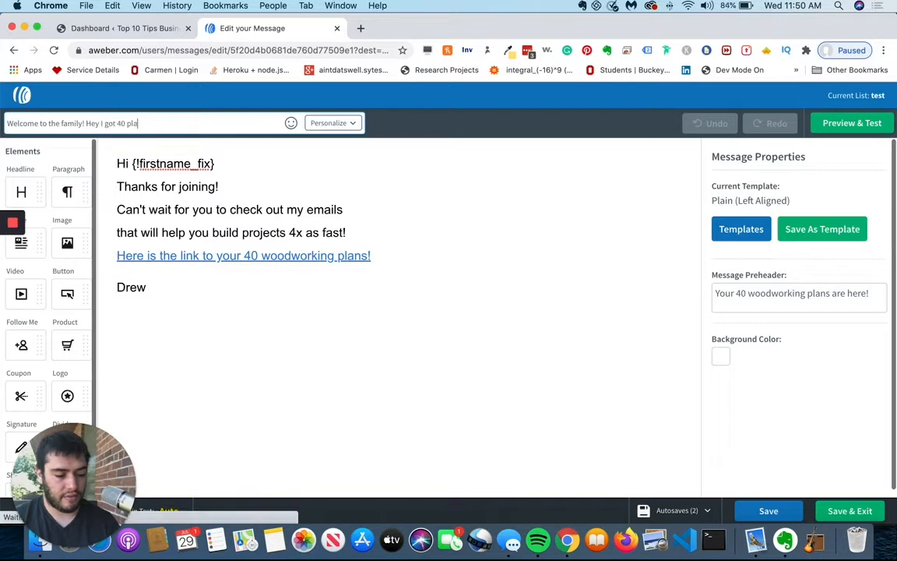
{"action": "left_click", "coordinate": [315, 123]}
{"action": "left_click", "coordinate": [317, 142]}
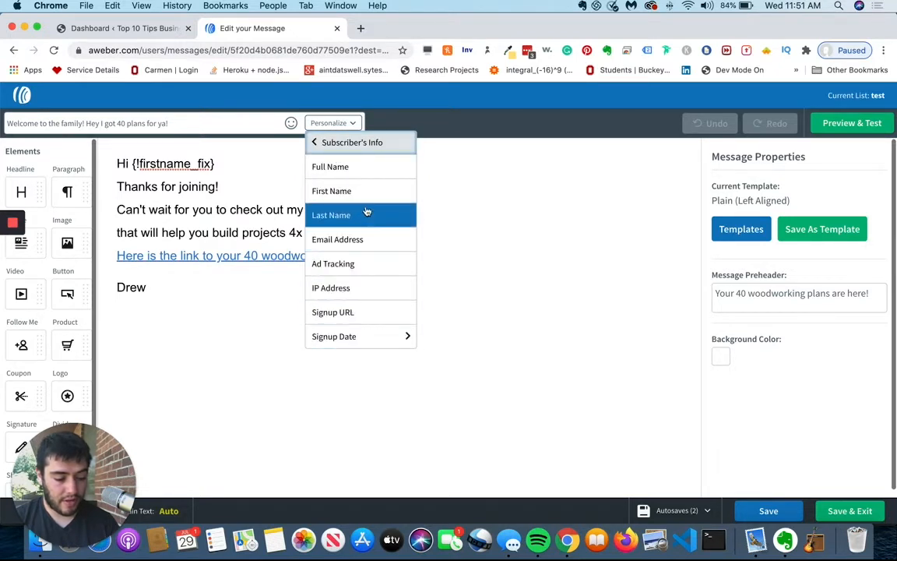
{"action": "left_click", "coordinate": [350, 191]}
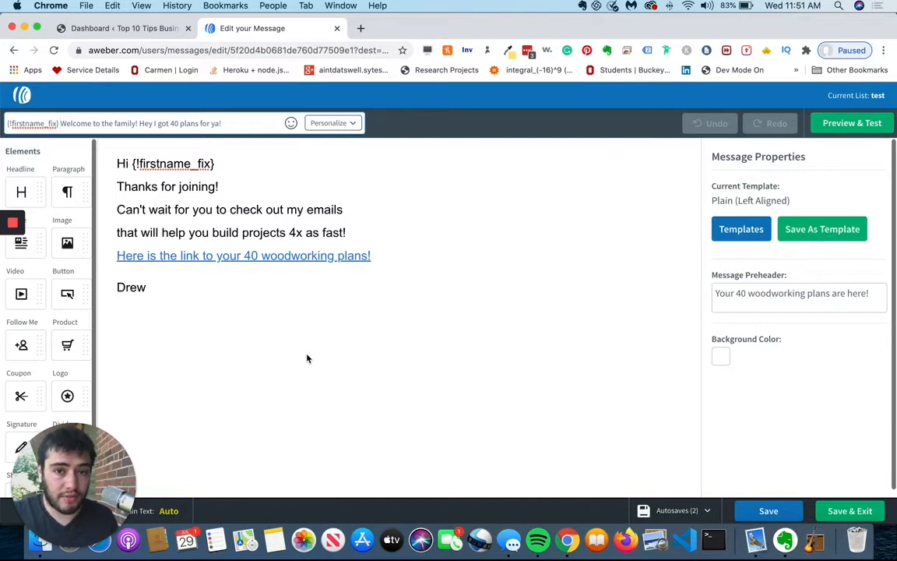
Copy the URL behind the "Here is the link to your 40 woodworking plans!" text and open it in a new browser tab.
{"action": "left_click", "coordinate": [292, 256]}
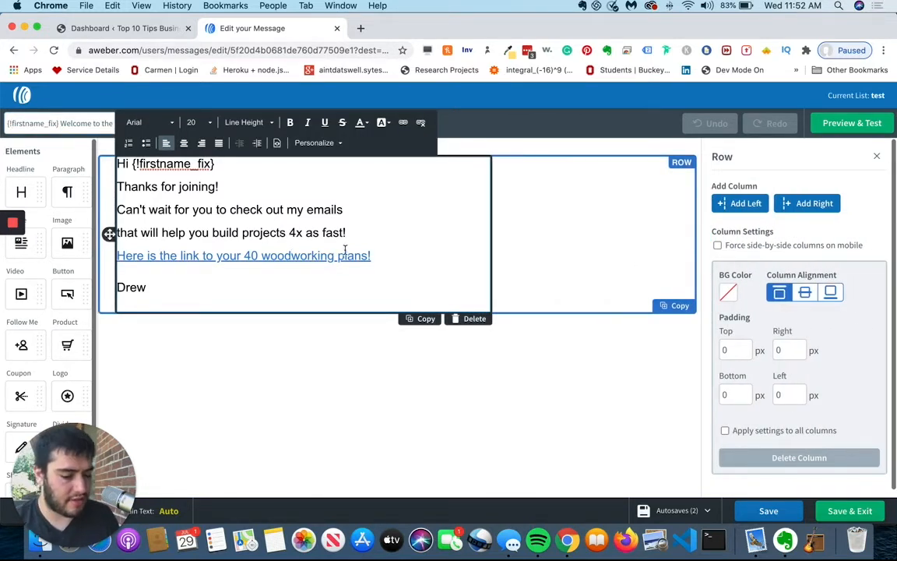
{"action": "left_click", "coordinate": [402, 122]}
{"action": "left_click", "coordinate": [416, 334]}
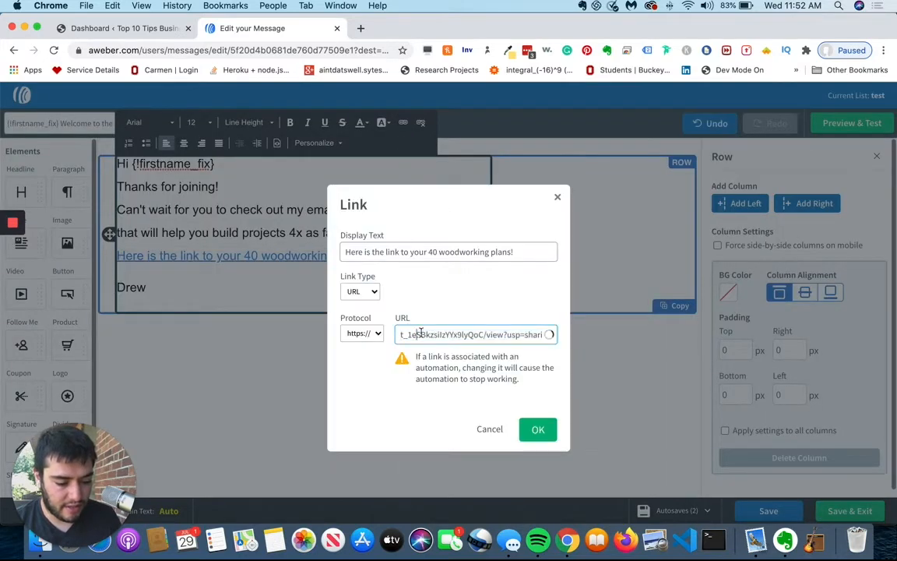
{"action": "key", "text": "super+a"}
{"action": "key", "text": "super+c"}
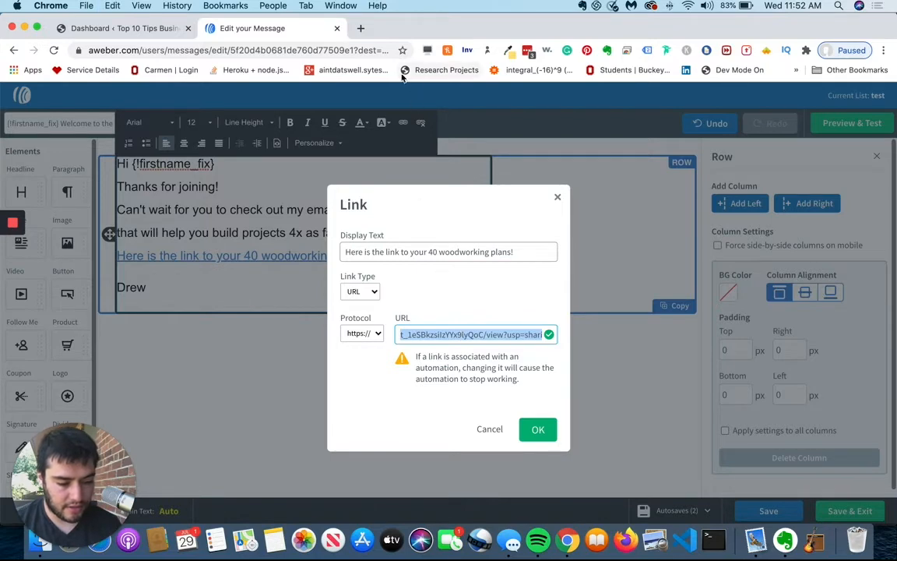
{"action": "left_click", "coordinate": [361, 28]}
{"action": "key", "text": "super+v"}
{"action": "key", "text": "Return"}
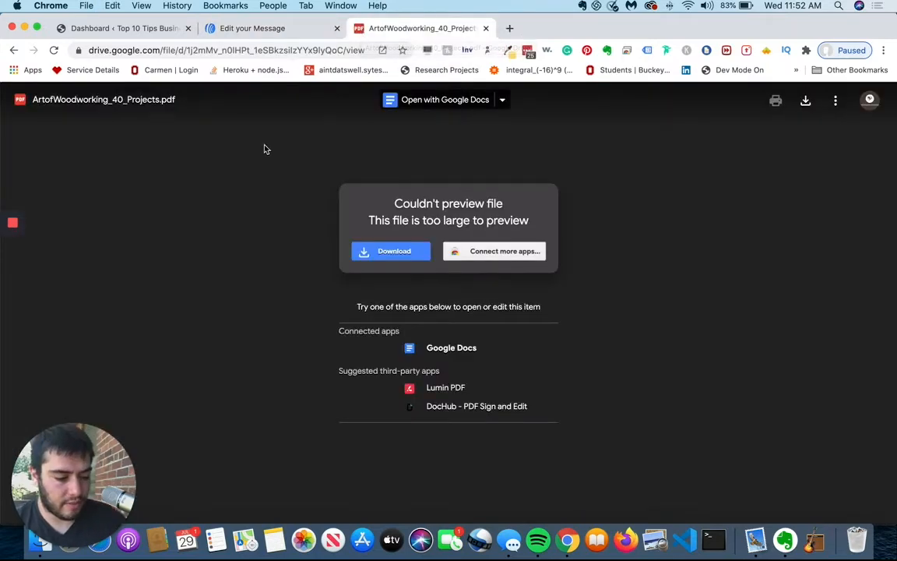
Inspect the PDF's link-sharing settings in Google Drive, keeping access at "Anyone with the link", and close the sharing dialog.
{"action": "left_click", "coordinate": [835, 101]}
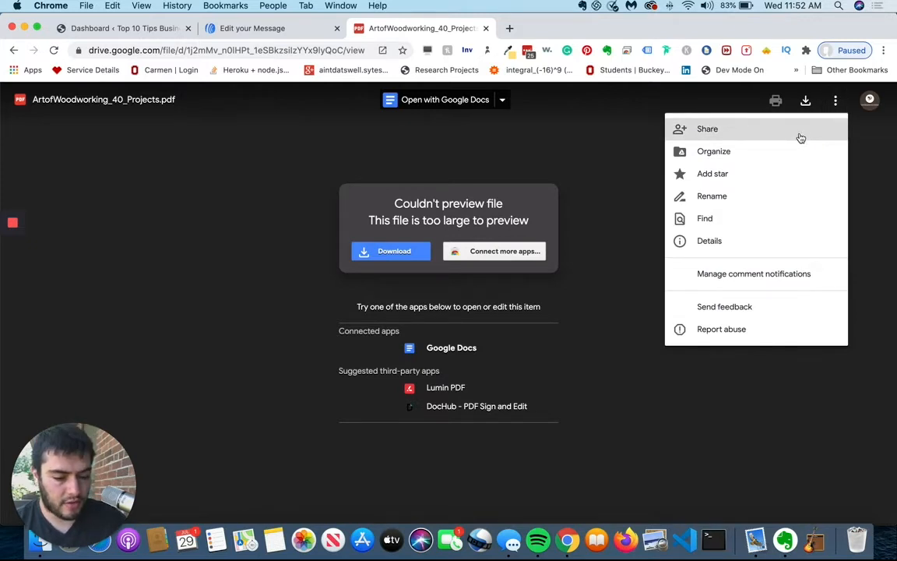
{"action": "left_click", "coordinate": [801, 137]}
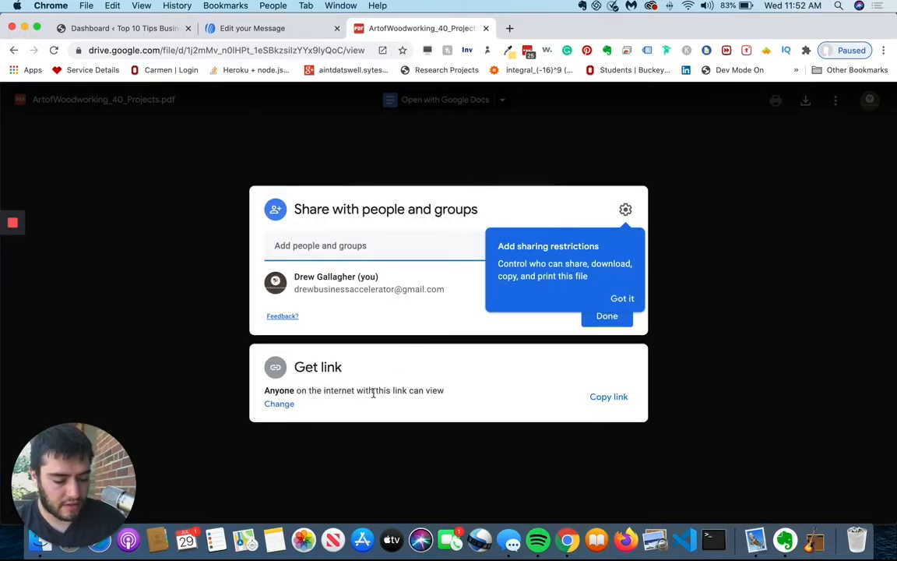
{"action": "left_click", "coordinate": [289, 404]}
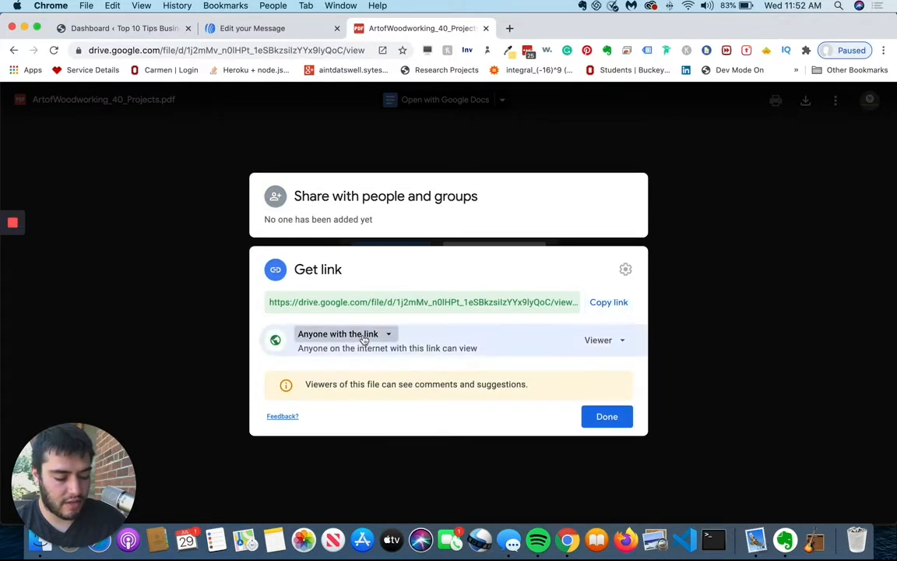
{"action": "left_click", "coordinate": [338, 333]}
{"action": "left_click", "coordinate": [533, 392]}
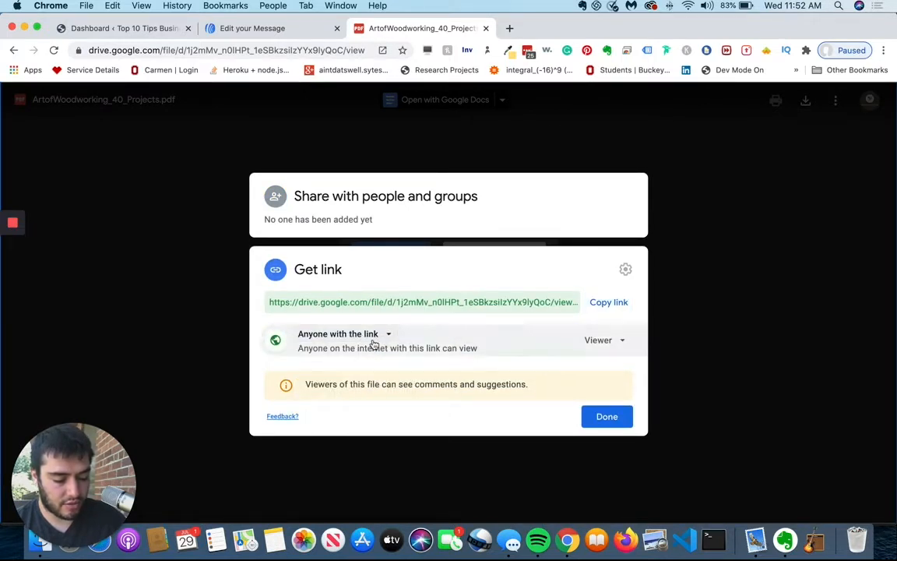
{"action": "left_click", "coordinate": [372, 336]}
{"action": "left_click", "coordinate": [520, 374]}
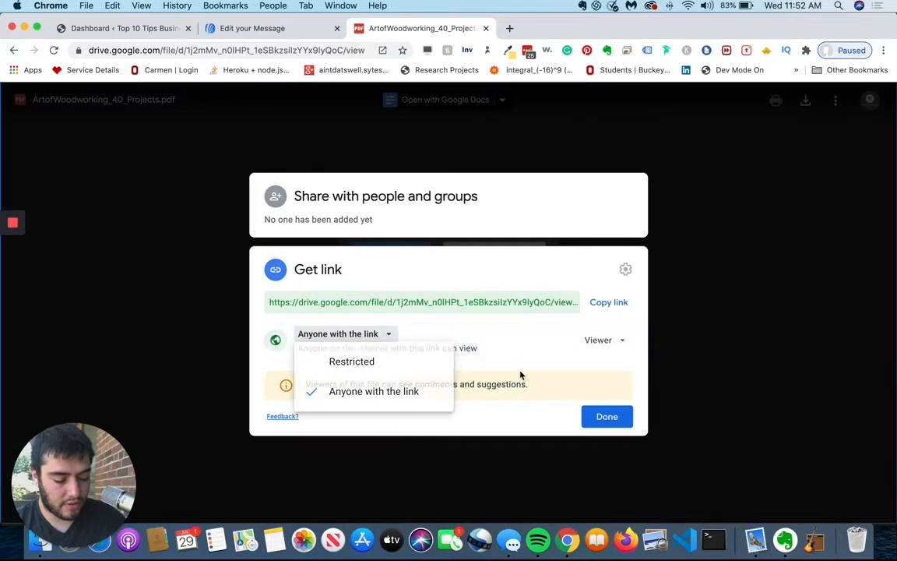
{"action": "left_click", "coordinate": [721, 161]}
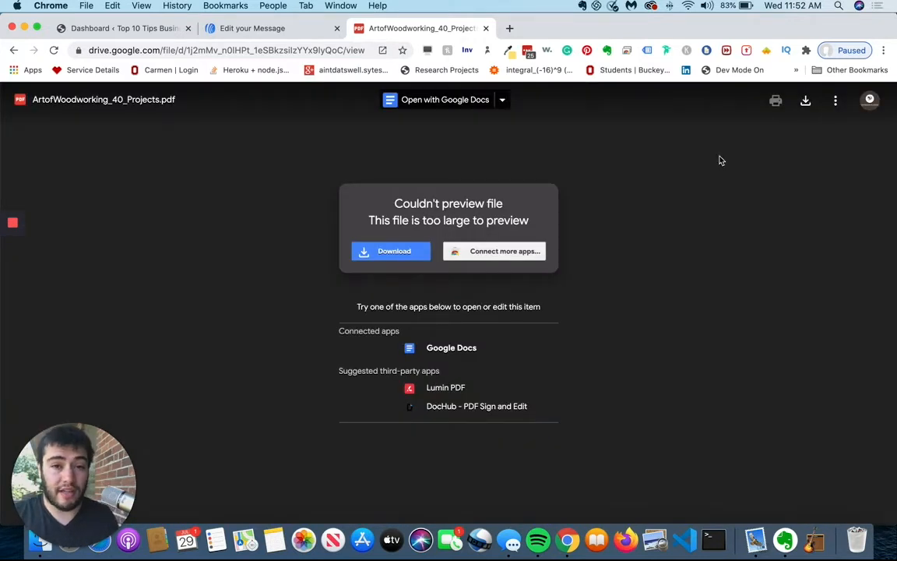
Return to the AWeber message, accept the link settings, and close the row properties.
{"action": "left_click", "coordinate": [268, 28]}
{"action": "left_click", "coordinate": [538, 429]}
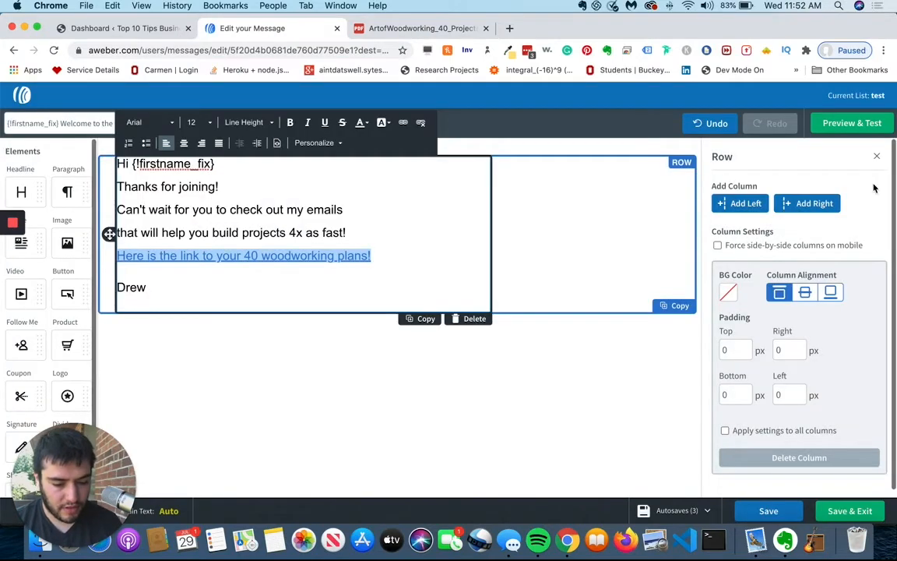
{"action": "left_click", "coordinate": [876, 156]}
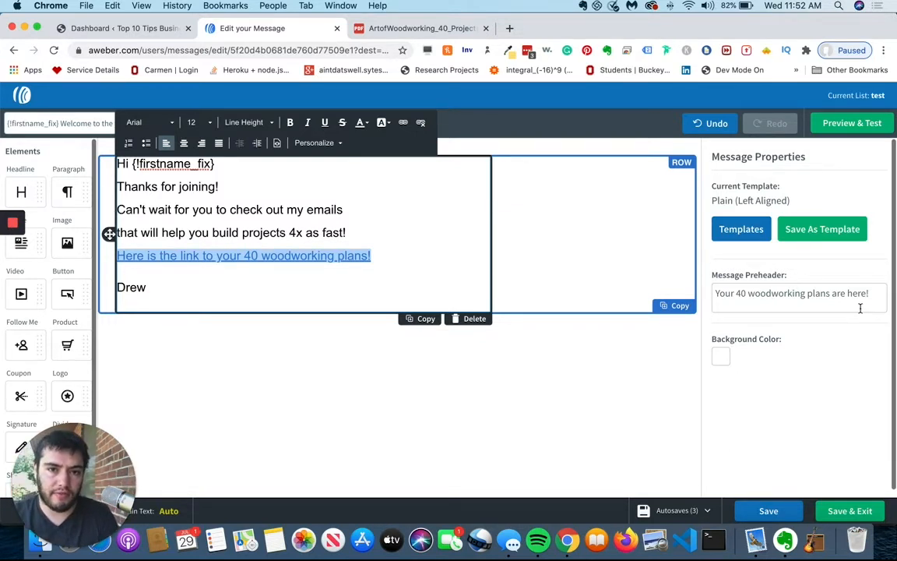
Check the message preheader text, and save and exit the message.
{"action": "left_click_drag", "start_coordinate": [860, 308], "coordinate": [807, 294]}
{"action": "left_click", "coordinate": [713, 290]}
{"action": "left_click", "coordinate": [806, 294]}
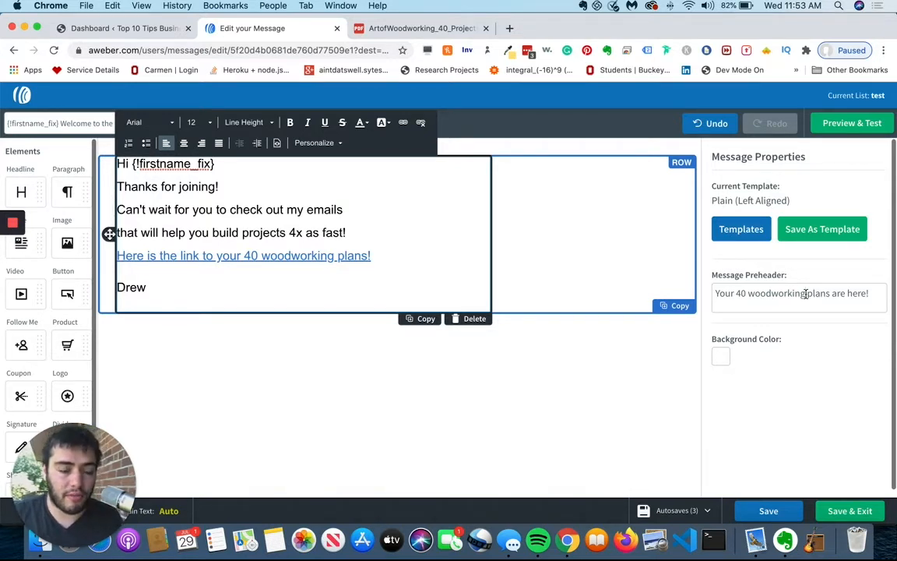
{"action": "left_click", "coordinate": [850, 511]}
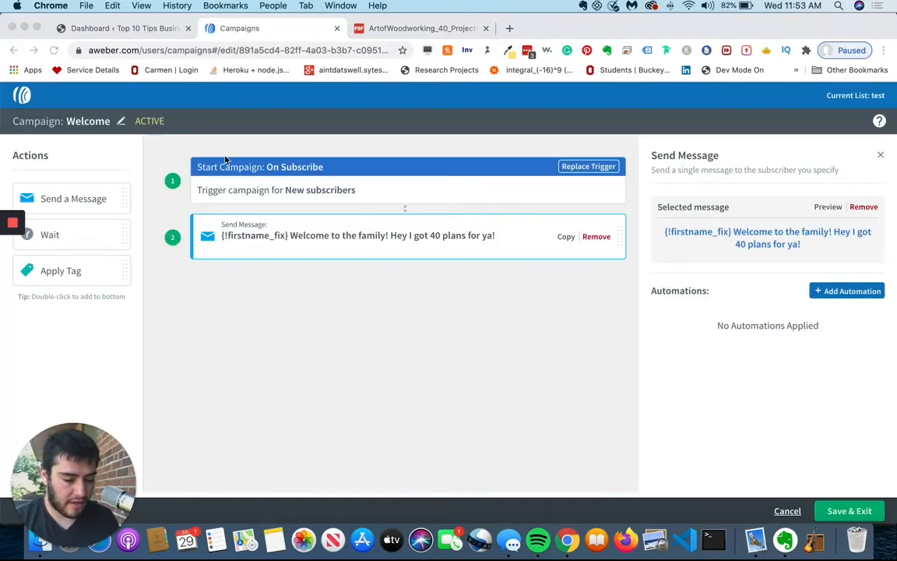
Go back to the campaigns overview and inspect the status options of the draft test campaign and the active Welcome campaign.
{"action": "left_click", "coordinate": [32, 99]}
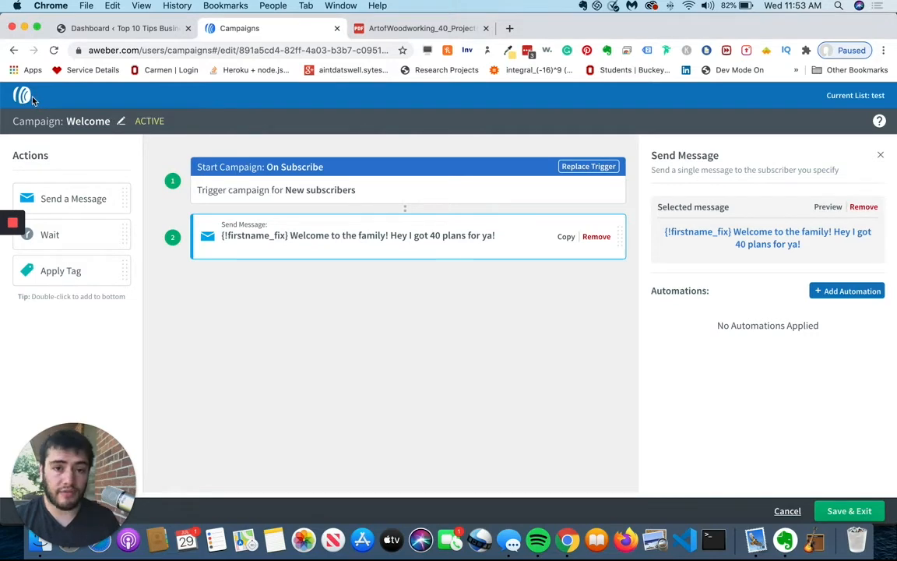
{"action": "left_click", "coordinate": [32, 99]}
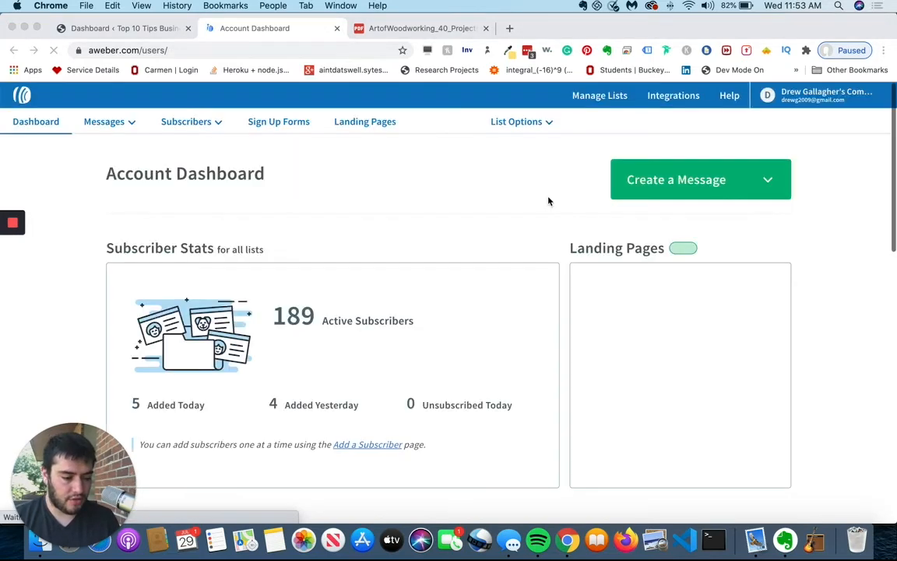
{"action": "left_click", "coordinate": [105, 121]}
{"action": "left_click", "coordinate": [118, 222]}
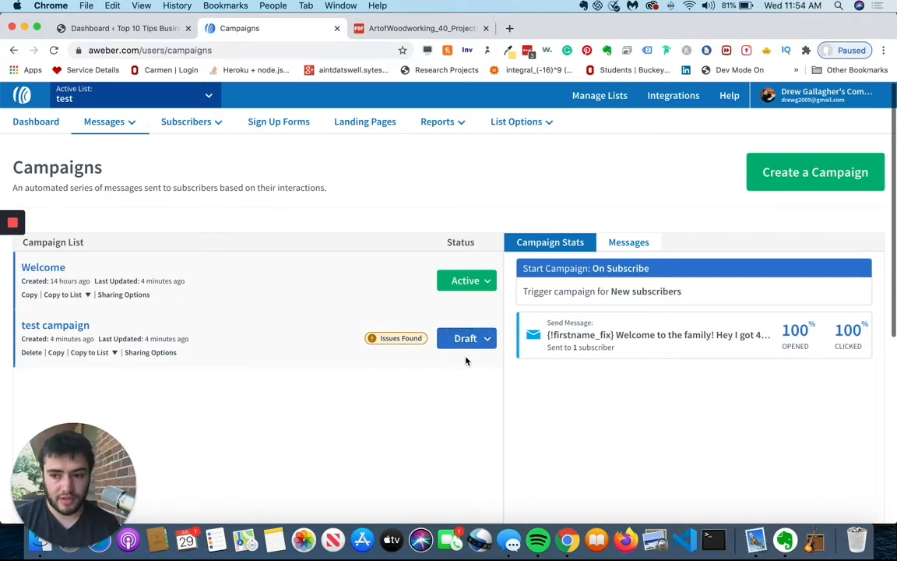
{"action": "left_click", "coordinate": [486, 340]}
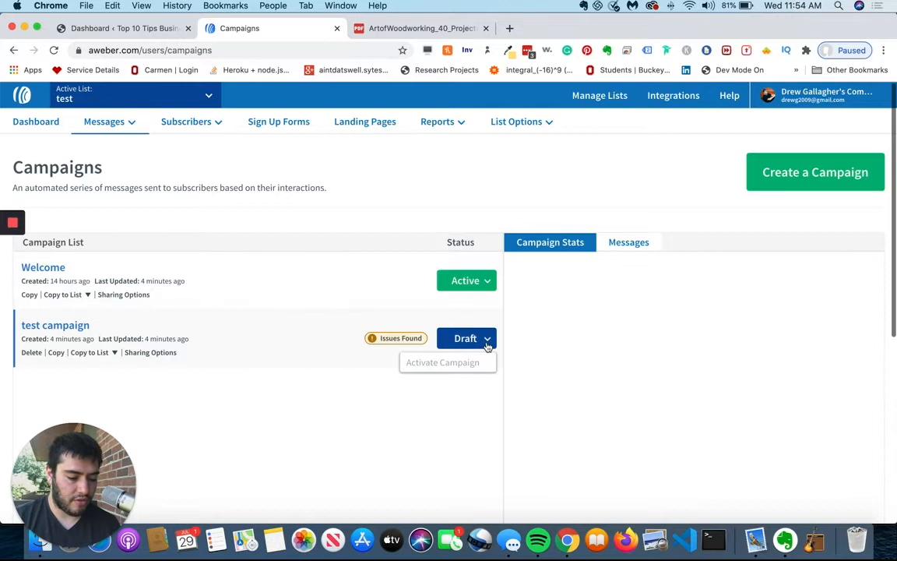
{"action": "left_click", "coordinate": [444, 398]}
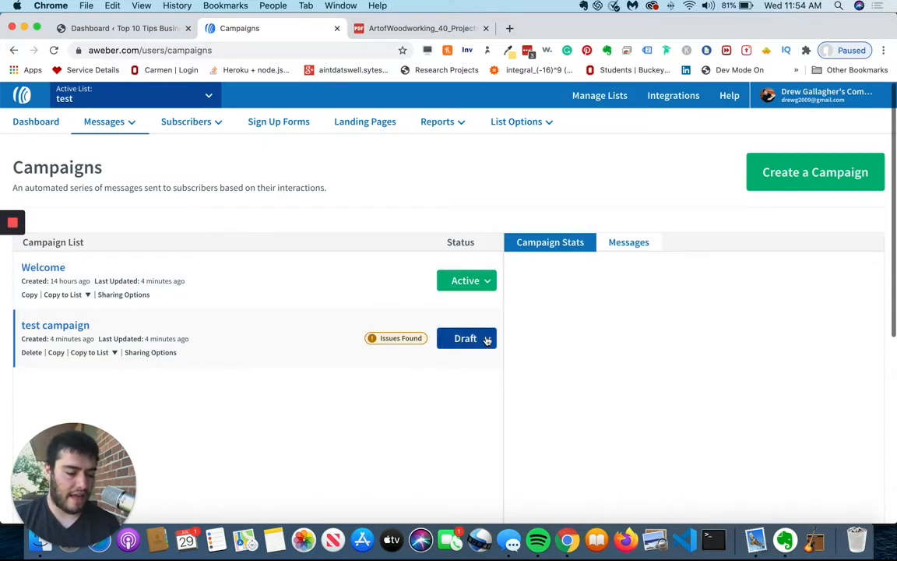
{"action": "left_click", "coordinate": [477, 281]}
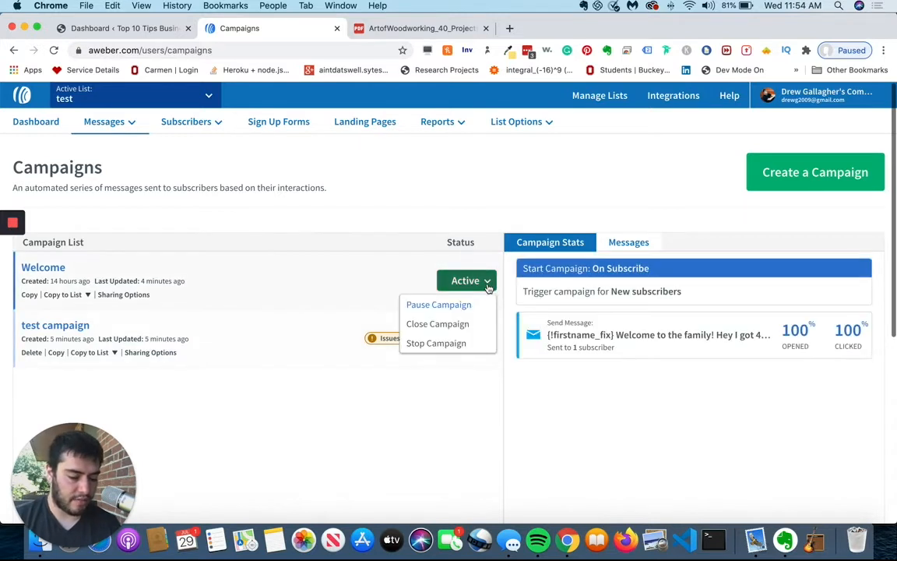
Switch to DropFunnels and open the Optin 6 page of the teds funnel for editing.
{"action": "left_click", "coordinate": [426, 418]}
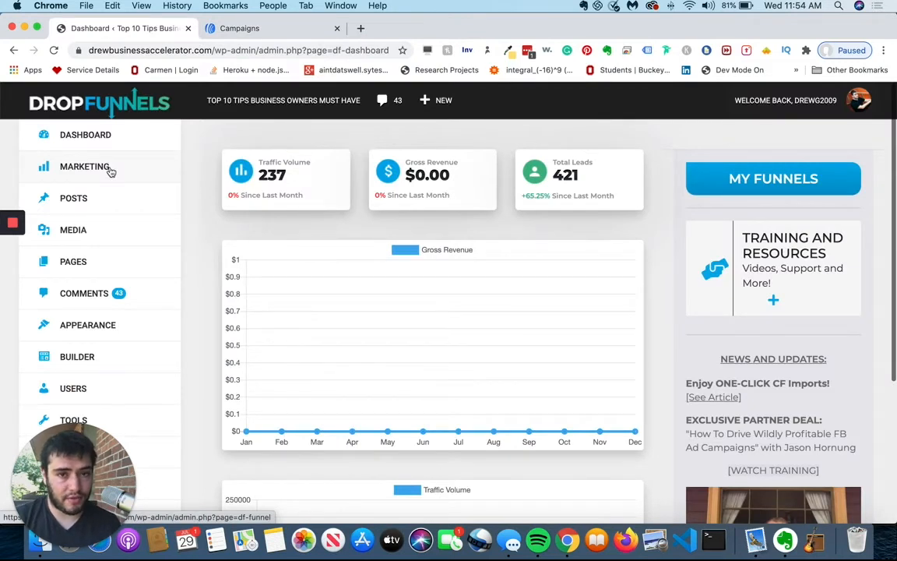
{"action": "left_click", "coordinate": [85, 167]}
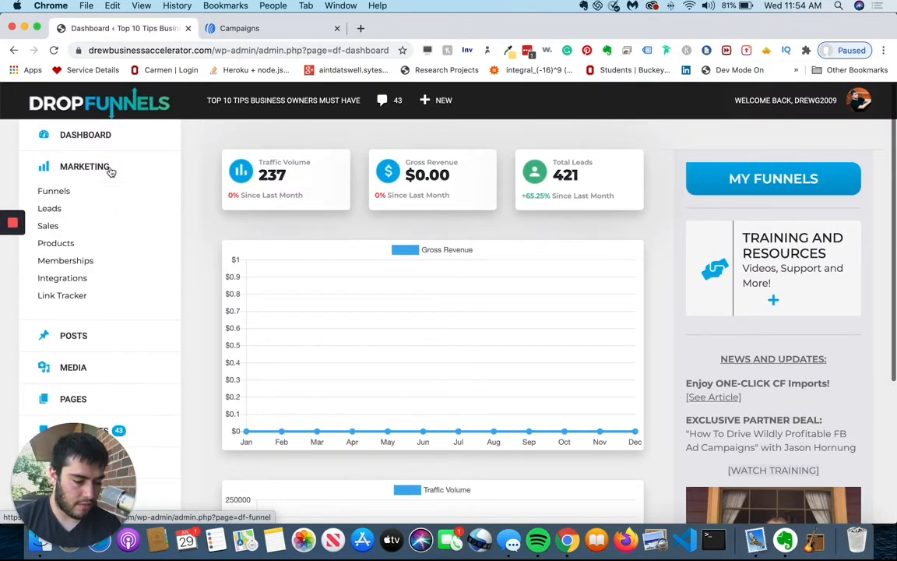
{"action": "left_click", "coordinate": [76, 193]}
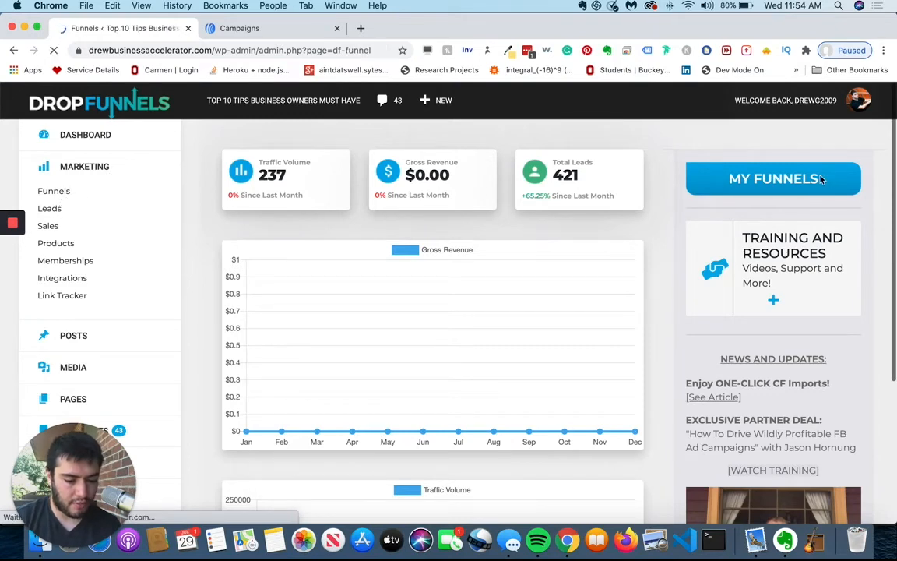
{"action": "scroll", "coordinate": [757, 451], "scroll_direction": "down", "scroll_amount": 3}
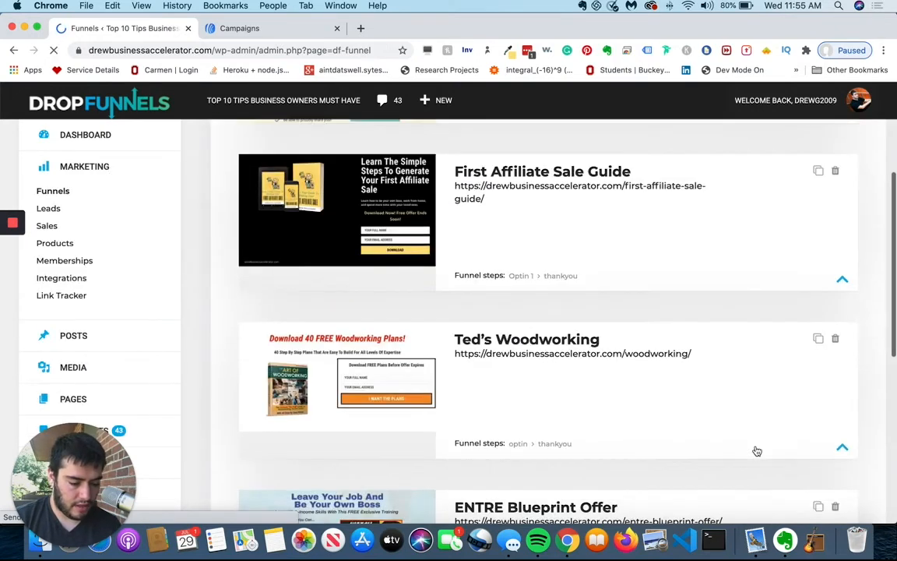
{"action": "scroll", "coordinate": [757, 451], "scroll_direction": "up", "scroll_amount": 3}
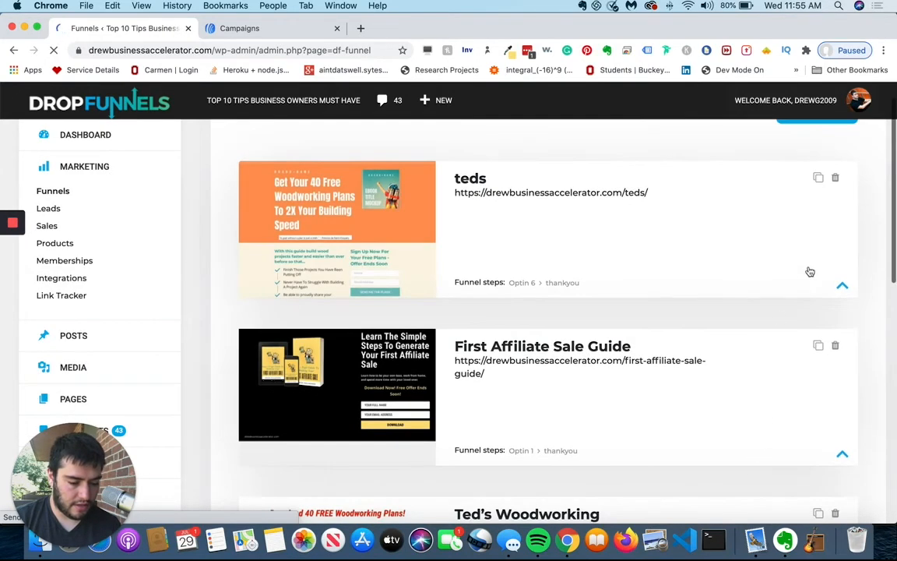
{"action": "left_click", "coordinate": [842, 280]}
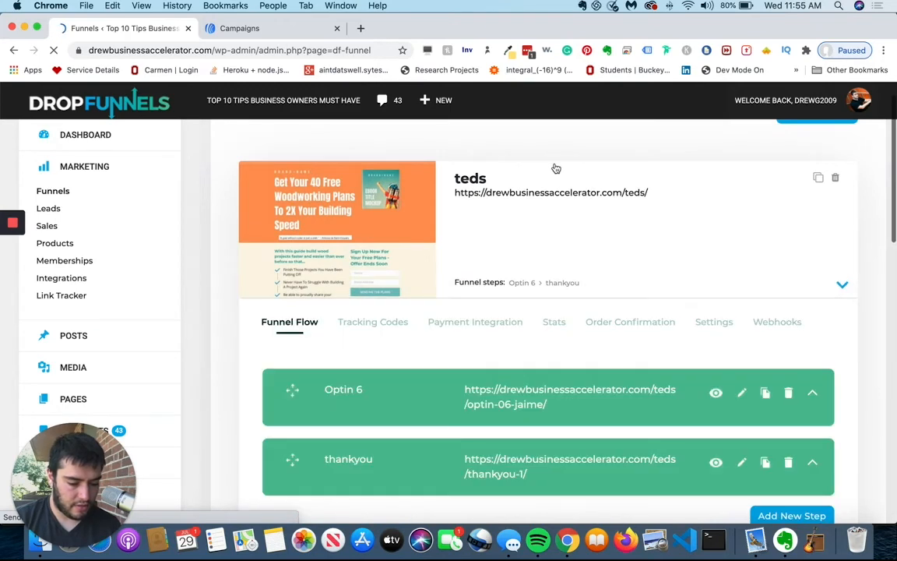
{"action": "scroll", "coordinate": [532, 316], "scroll_direction": "down", "scroll_amount": 2}
{"action": "left_click", "coordinate": [742, 337]}
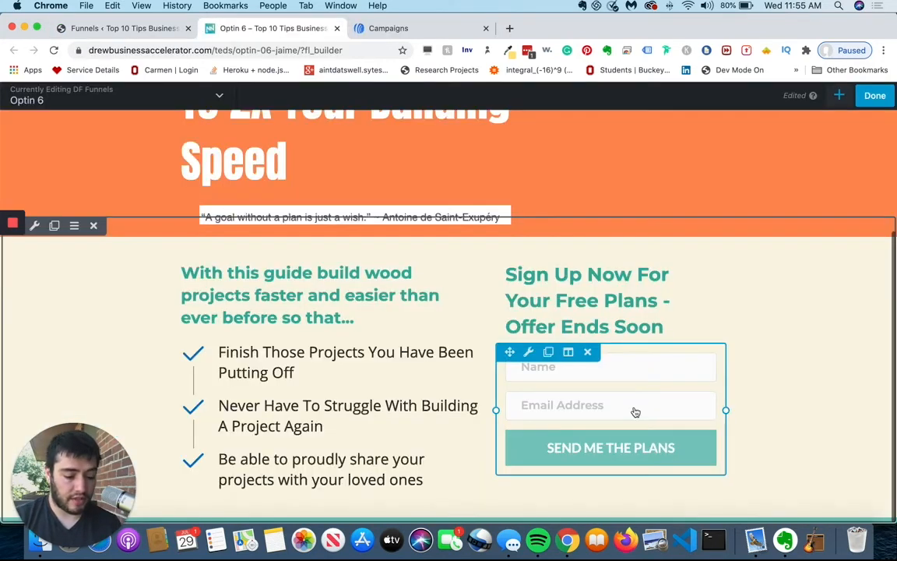
Open the settings of the page's opt-in form and inspect the available email services, keeping AWeber selected.
{"action": "left_click", "coordinate": [633, 411]}
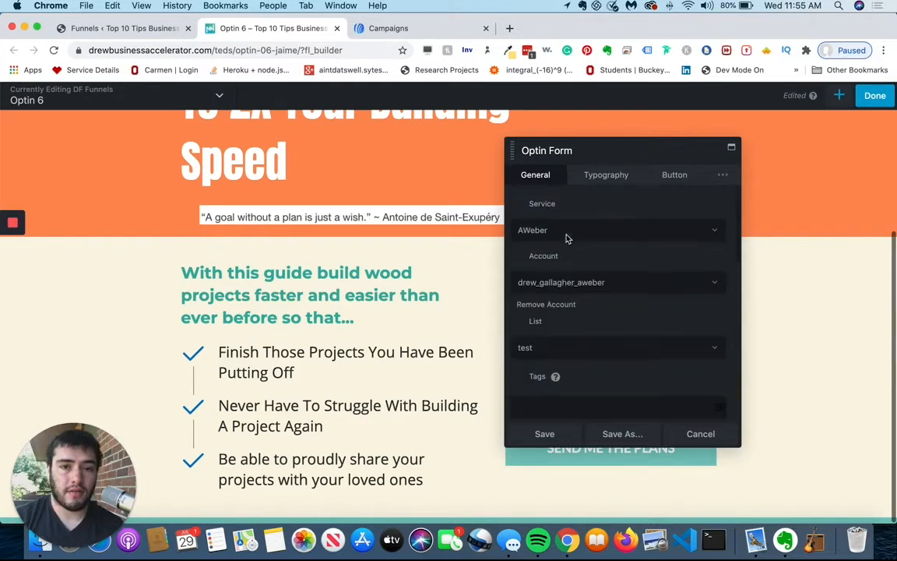
{"action": "left_click", "coordinate": [566, 234]}
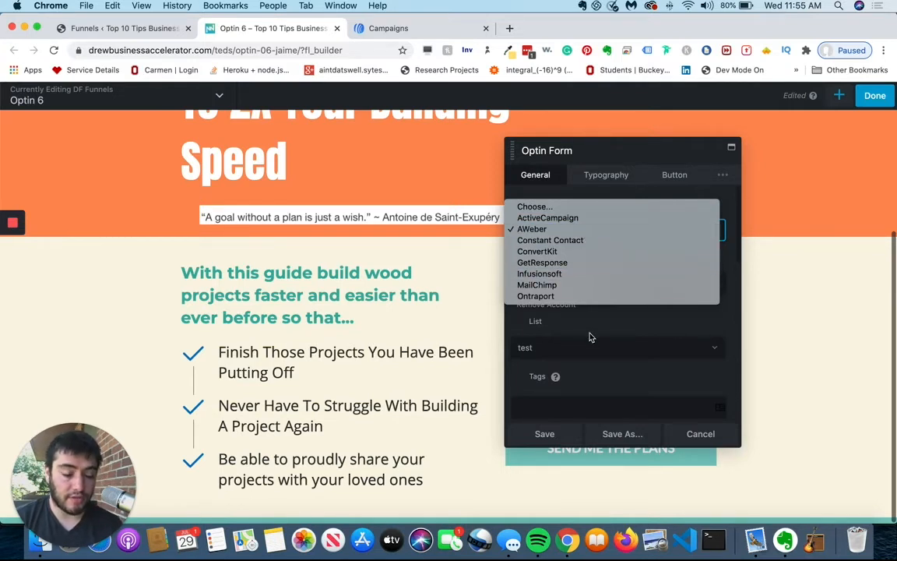
{"action": "left_click", "coordinate": [699, 350]}
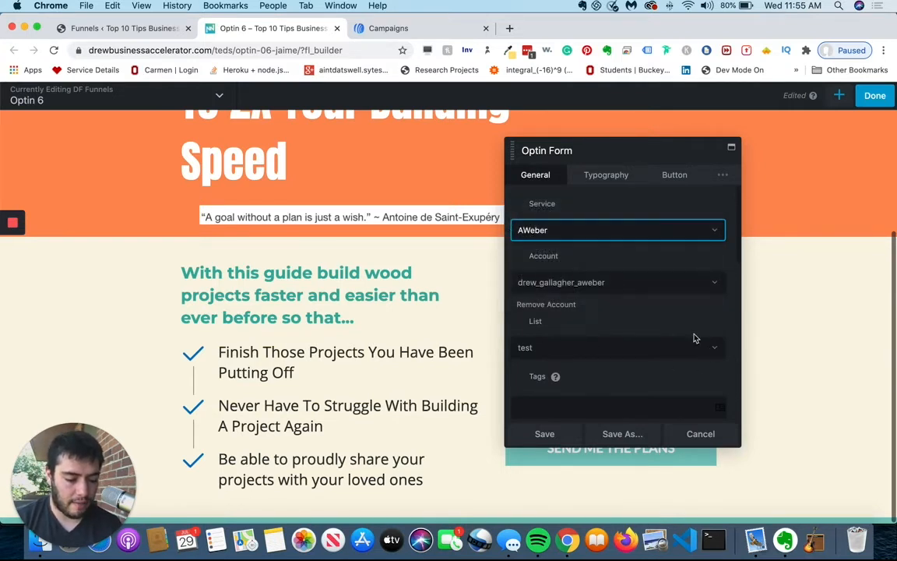
Inspect the account name and authorization code fields used to add a new AWeber account to the opt-in form.
{"action": "left_click", "coordinate": [615, 285]}
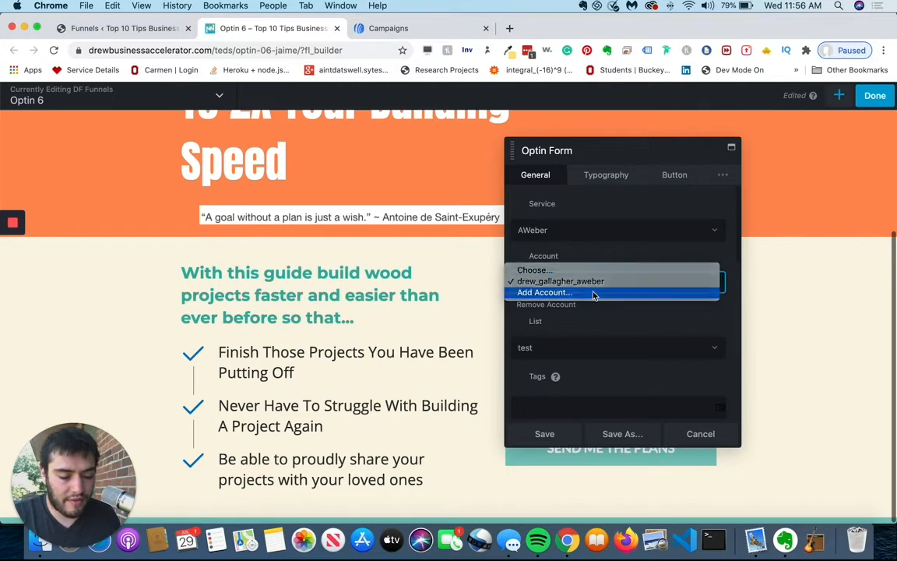
{"action": "left_click", "coordinate": [595, 293]}
{"action": "scroll", "coordinate": [568, 296], "scroll_direction": "down", "scroll_amount": 1}
{"action": "scroll", "coordinate": [556, 305], "scroll_direction": "down", "scroll_amount": 2}
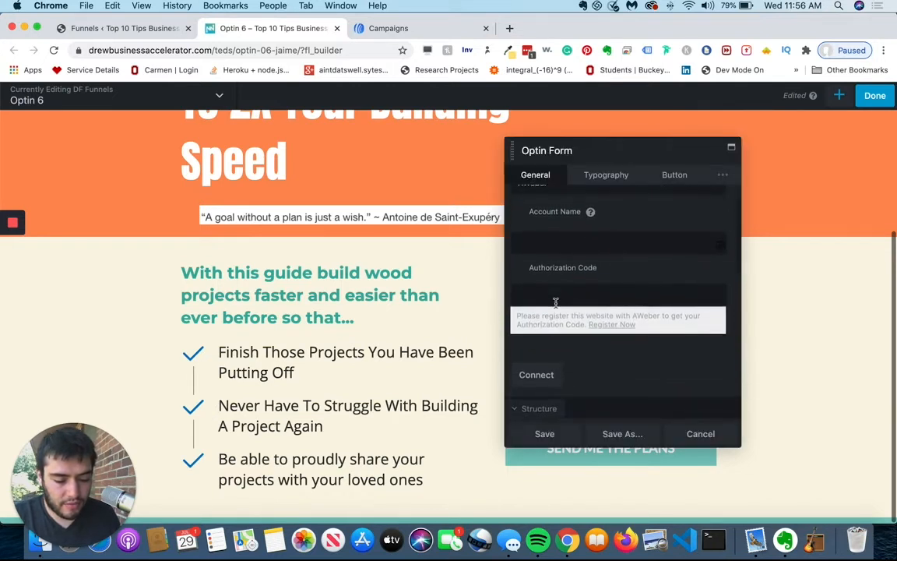
{"action": "scroll", "coordinate": [603, 346], "scroll_direction": "down", "scroll_amount": 1}
{"action": "scroll", "coordinate": [605, 352], "scroll_direction": "down", "scroll_amount": 1}
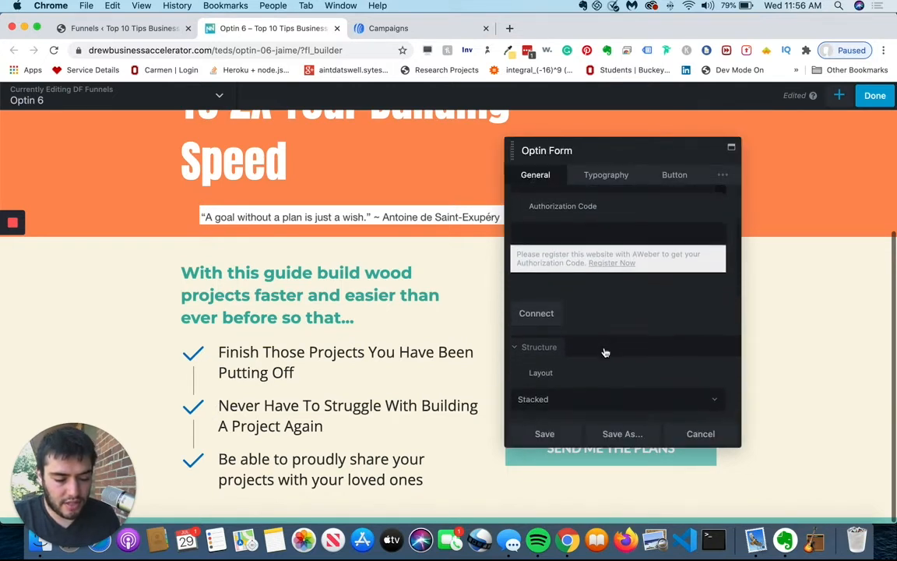
{"action": "scroll", "coordinate": [604, 349], "scroll_direction": "up", "scroll_amount": 3}
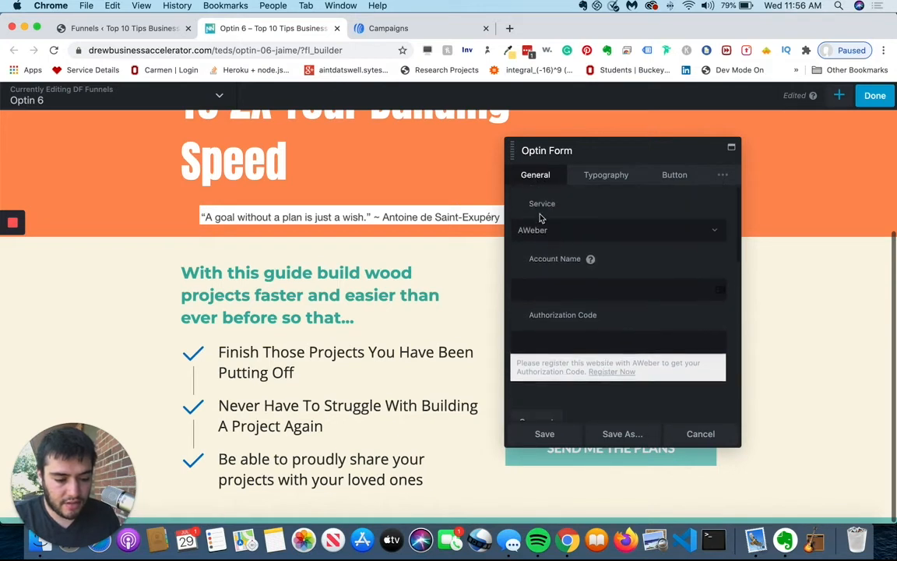
{"action": "left_click", "coordinate": [547, 289]}
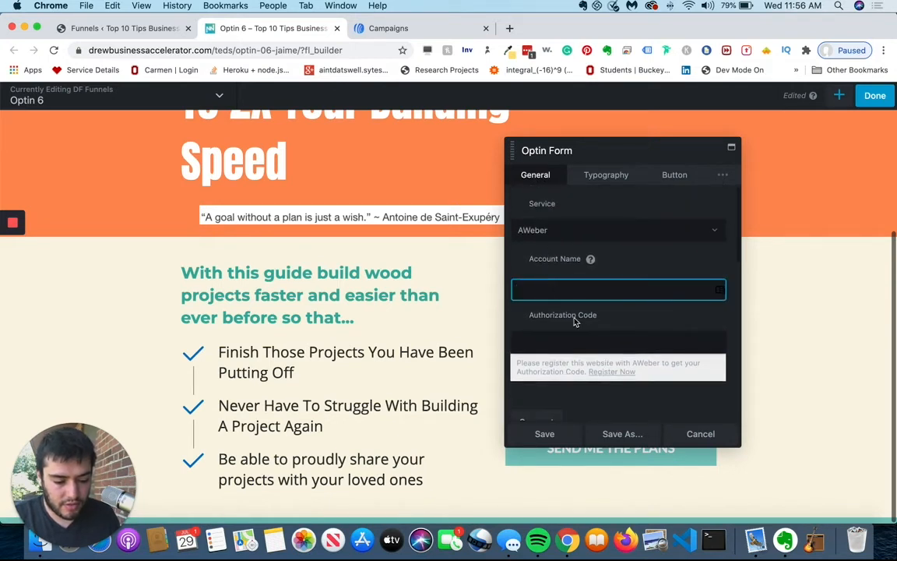
Reselect AWeber with the existing account and the test list, save the opt-in form, and publish the page.
{"action": "left_click", "coordinate": [558, 231]}
{"action": "left_click", "coordinate": [554, 231]}
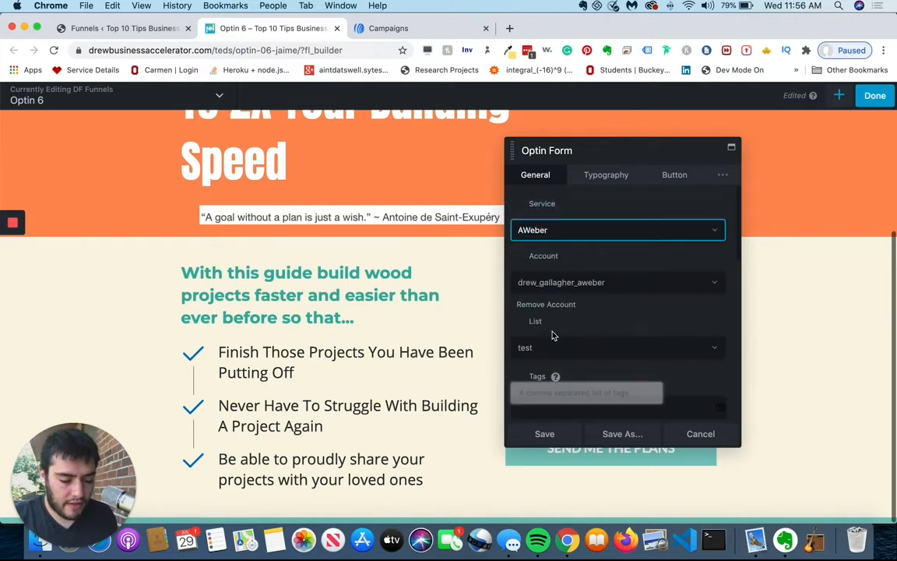
{"action": "left_click", "coordinate": [562, 441]}
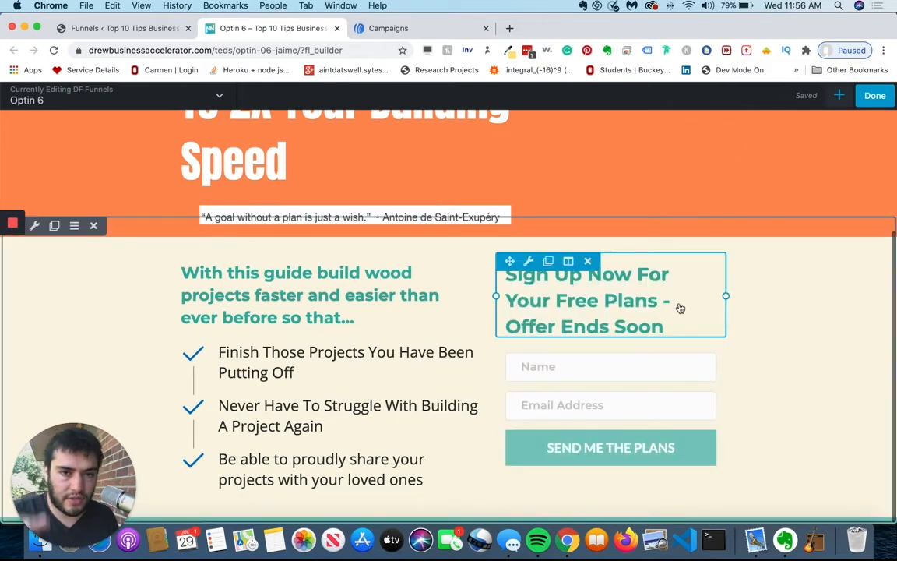
{"action": "left_click", "coordinate": [875, 96]}
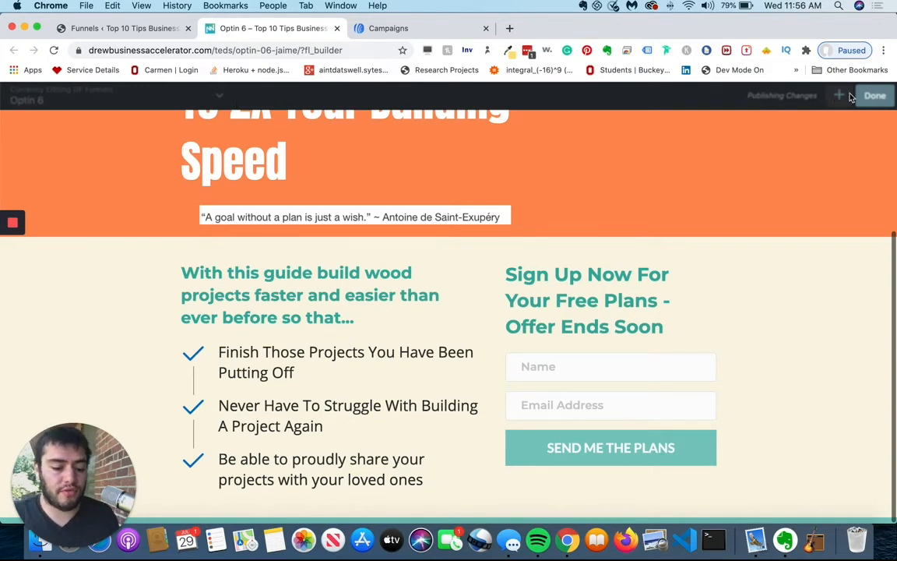
Fill the published opt-in form with the saved name and email address, and submit it.
{"action": "left_click", "coordinate": [610, 365]}
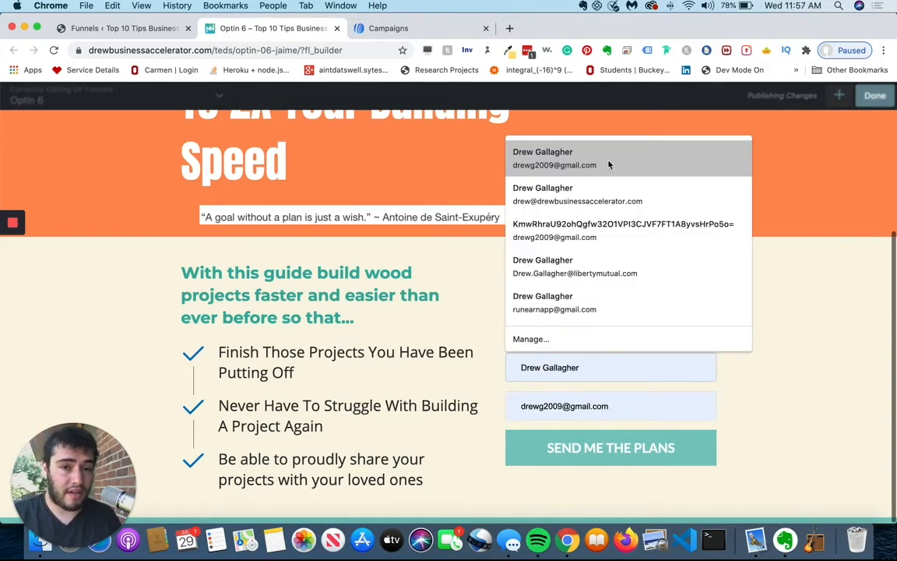
{"action": "left_click", "coordinate": [608, 164]}
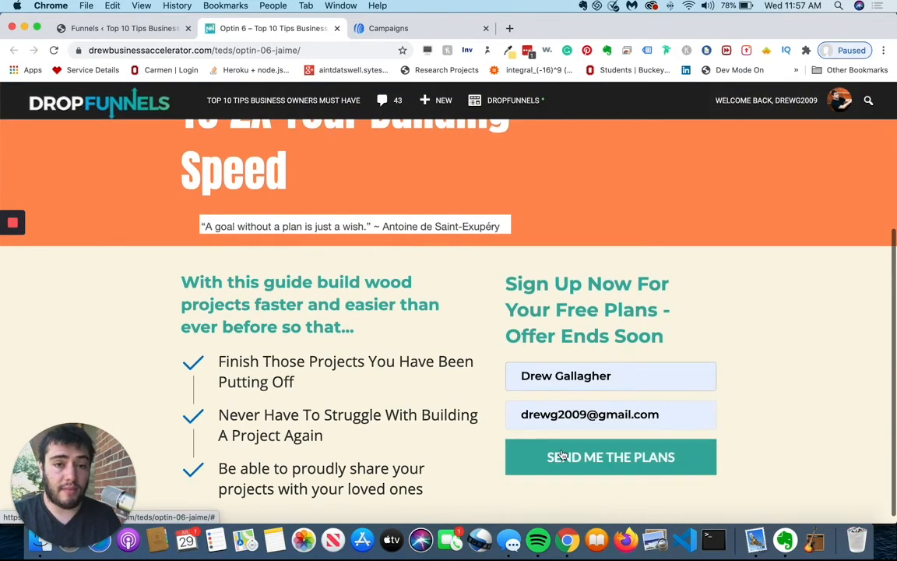
{"action": "left_click", "coordinate": [562, 456]}
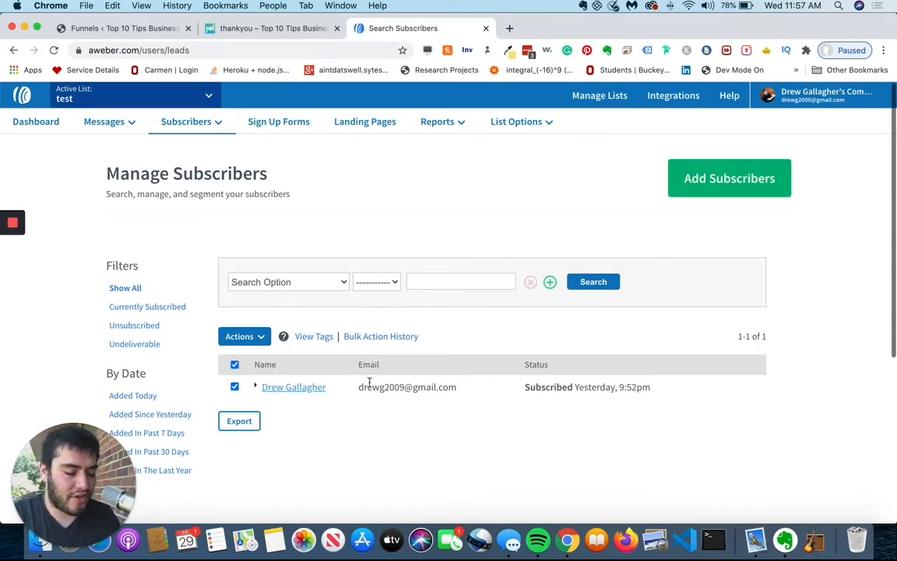
Delete the existing subscriber from the test list in AWeber.
{"action": "left_click", "coordinate": [262, 337]}
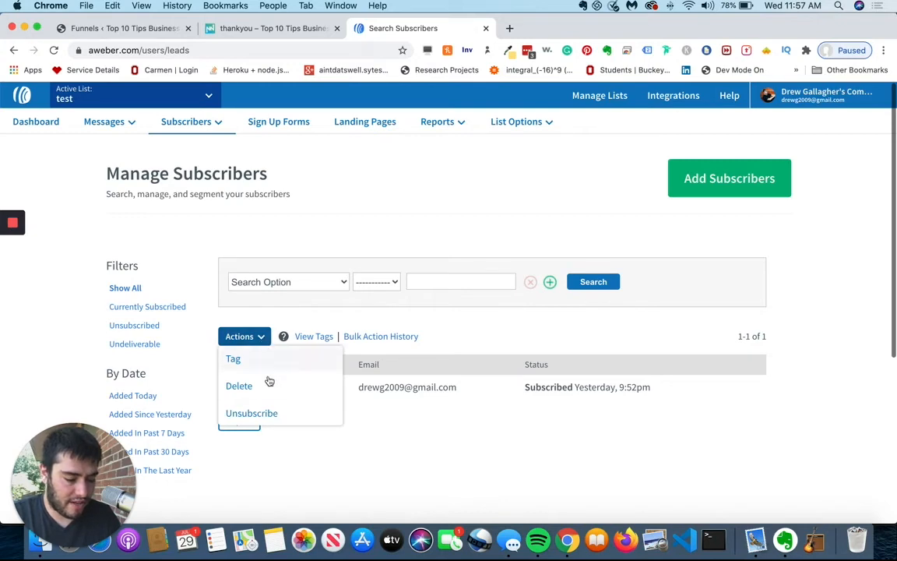
{"action": "left_click", "coordinate": [237, 385]}
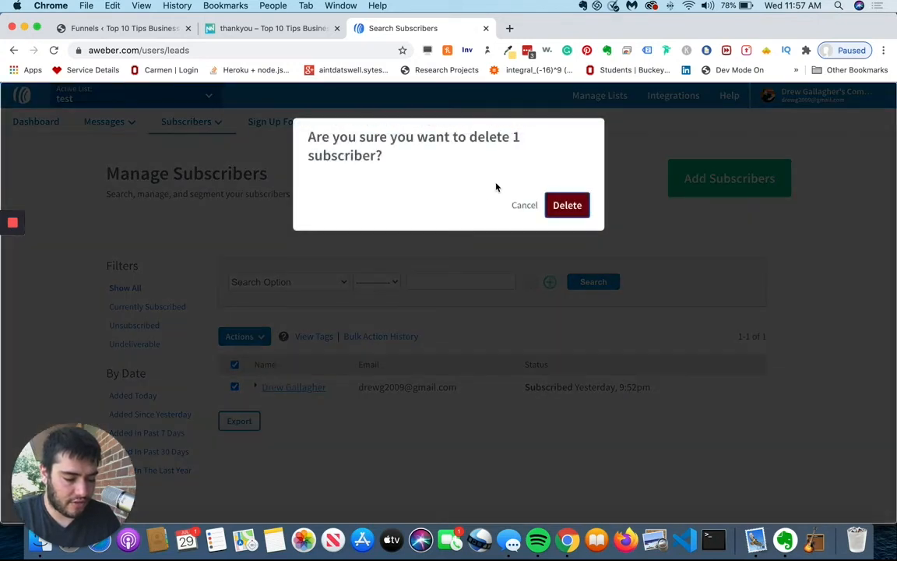
{"action": "left_click", "coordinate": [554, 204]}
{"action": "mouse_move", "coordinate": [222, 117]}
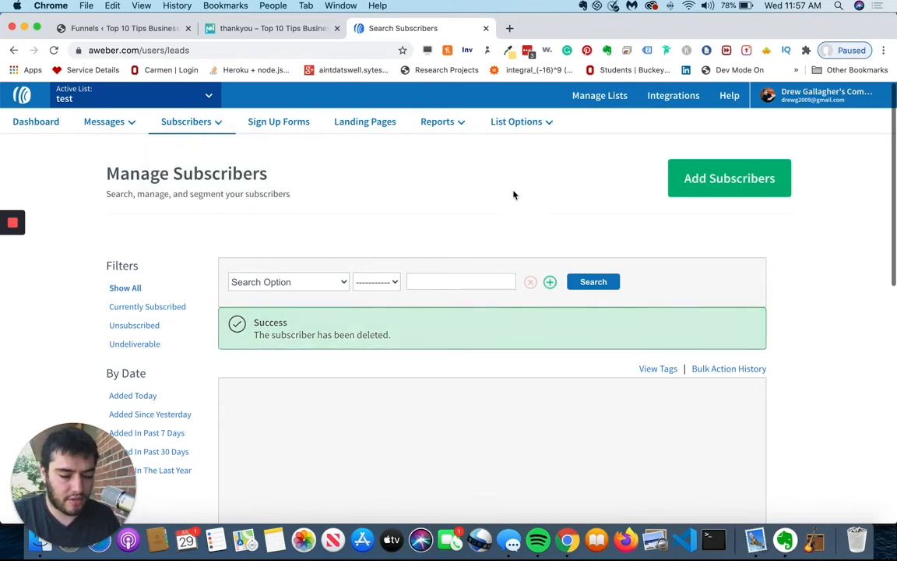
Return to the opt-in page, submit the filled form again, and look over the thank-you page.
{"action": "key", "text": "ctrl+shift+Tab"}
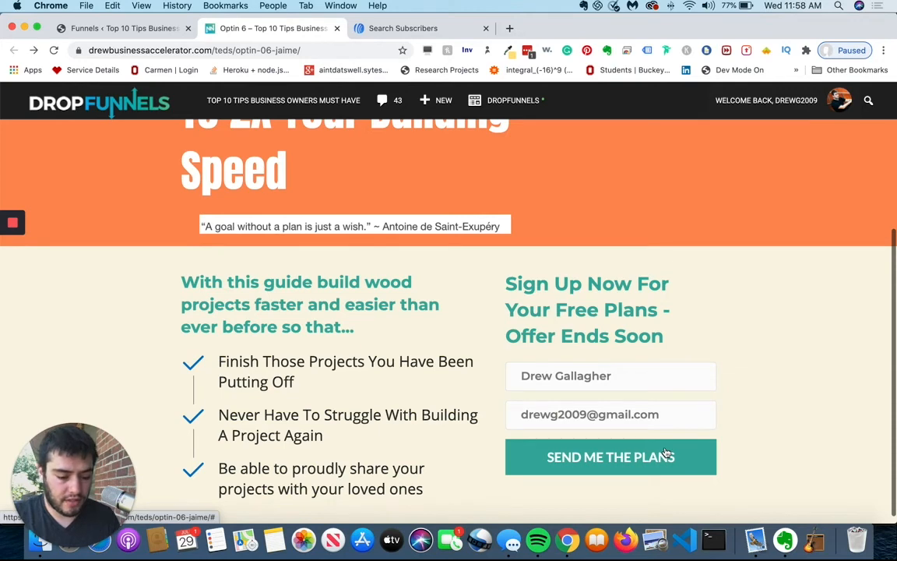
{"action": "left_click", "coordinate": [666, 453]}
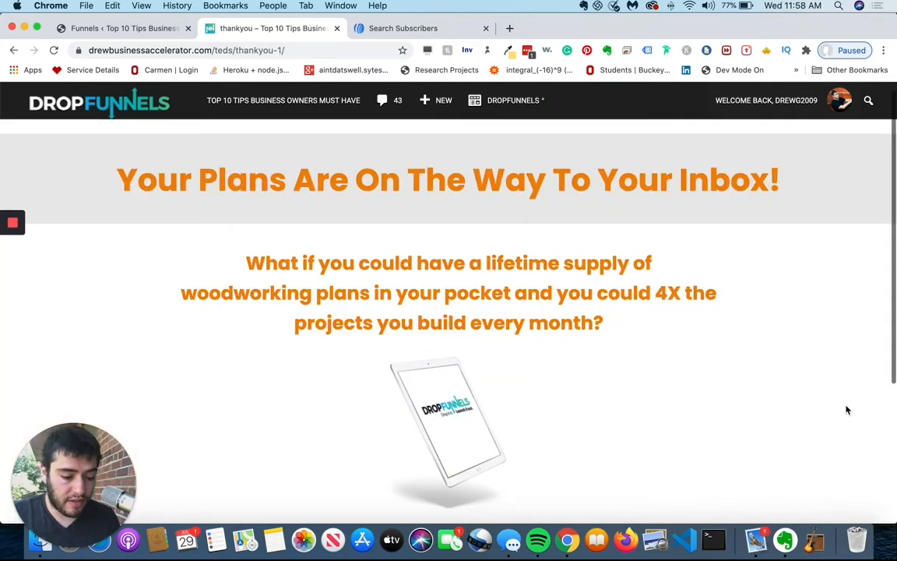
{"action": "scroll", "coordinate": [846, 409], "scroll_direction": "down", "scroll_amount": 3}
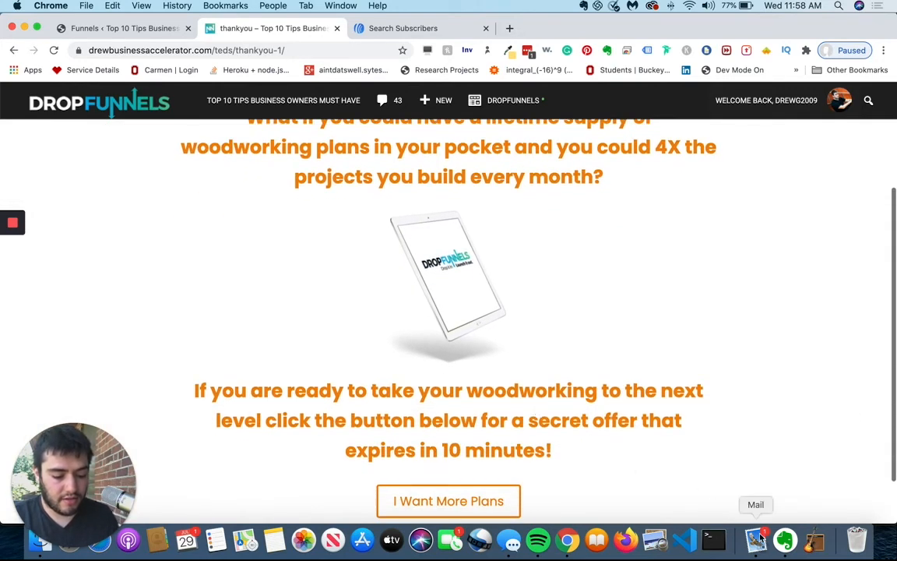
Switch to Mail, open the newly received confirmation email, and confirm the subscription.
{"action": "left_click", "coordinate": [755, 539]}
{"action": "left_click", "coordinate": [296, 106]}
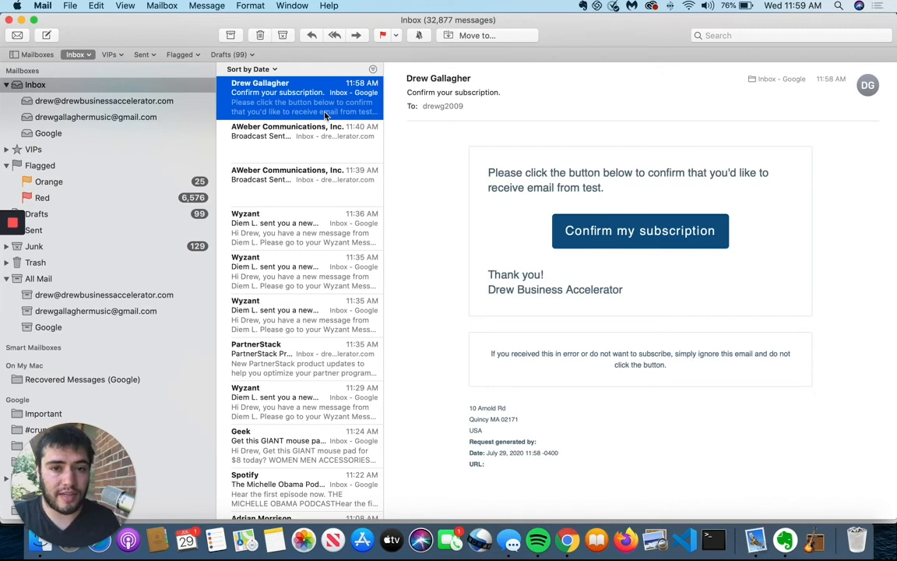
{"action": "left_click", "coordinate": [589, 231]}
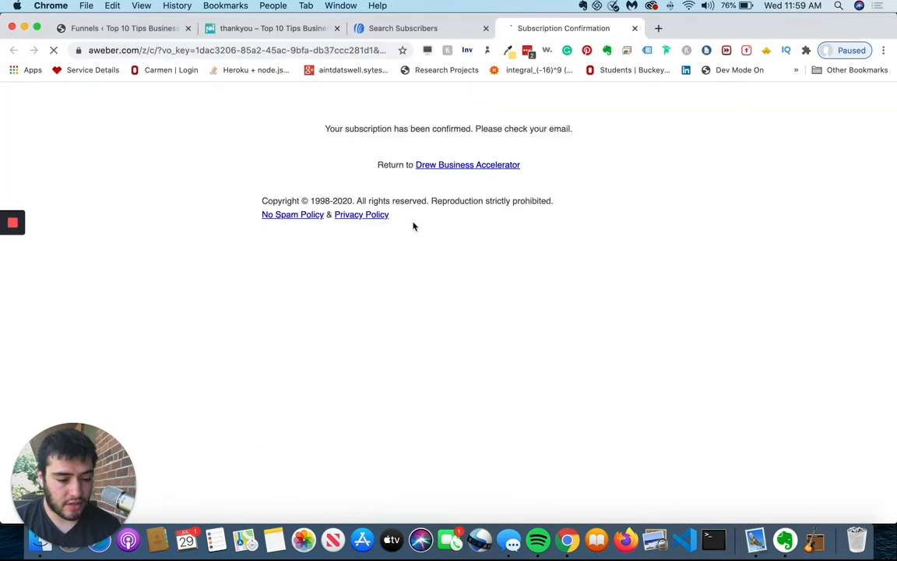
Return to Mail, check the welcome email's personalized greeting and body text, and open its link to the 40 woodworking plans.
{"action": "key", "text": "super+Tab"}
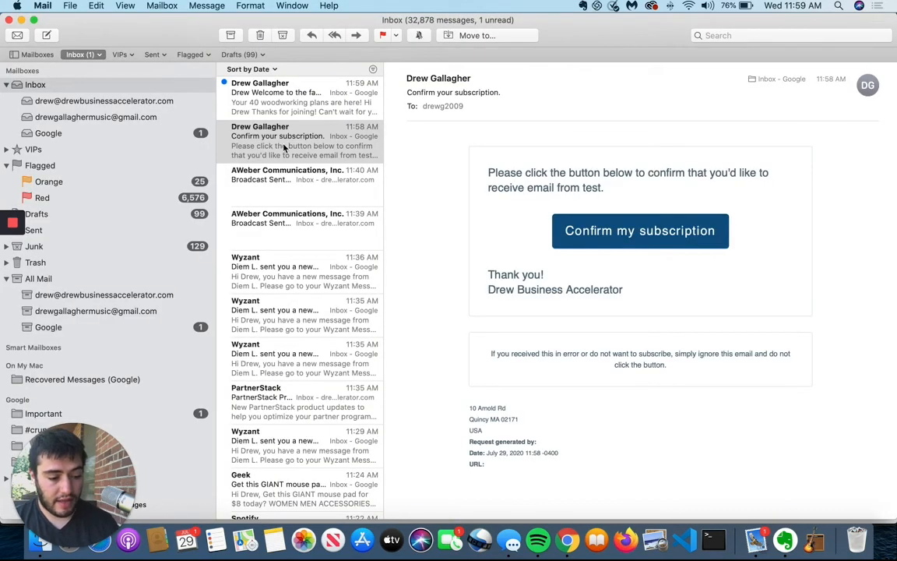
{"action": "left_click", "coordinate": [301, 109]}
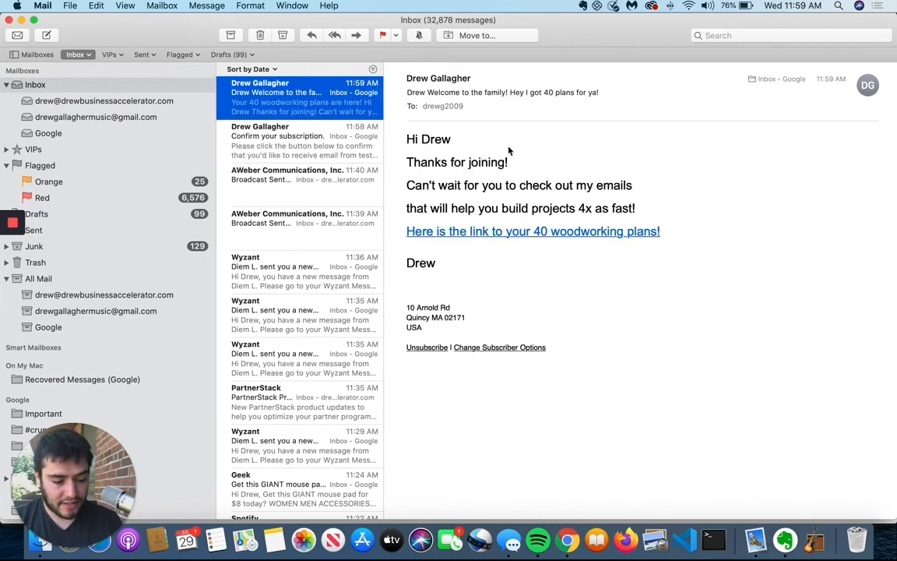
{"action": "left_click_drag", "start_coordinate": [422, 139], "coordinate": [454, 138]}
{"action": "left_click", "coordinate": [453, 139]}
{"action": "left_click_drag", "start_coordinate": [405, 167], "coordinate": [508, 165]}
{"action": "left_click", "coordinate": [507, 165]}
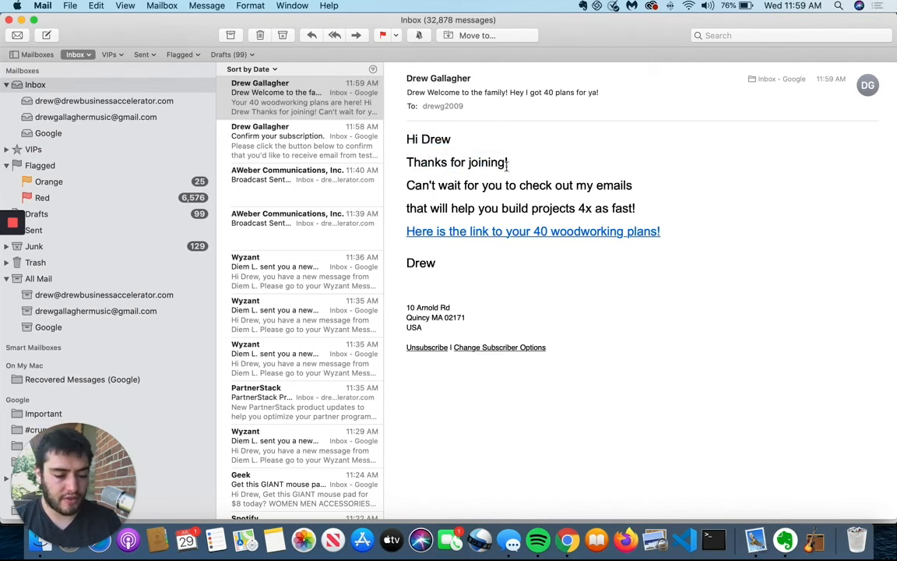
{"action": "mouse_move", "coordinate": [439, 191]}
{"action": "left_mouse_down"}
{"action": "mouse_move", "coordinate": [566, 193]}
{"action": "mouse_move", "coordinate": [510, 184]}
{"action": "left_mouse_up"}
{"action": "left_click", "coordinate": [509, 184]}
{"action": "left_click", "coordinate": [520, 230]}
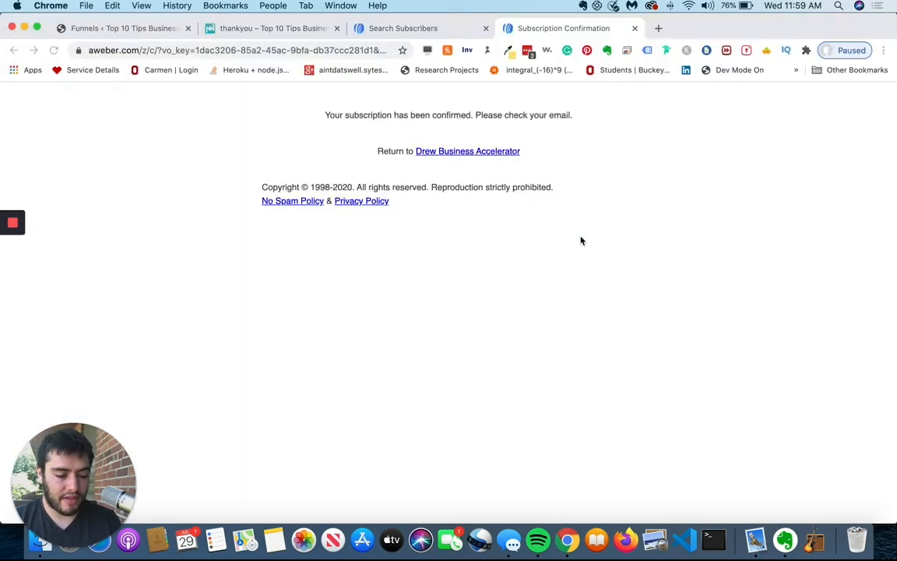